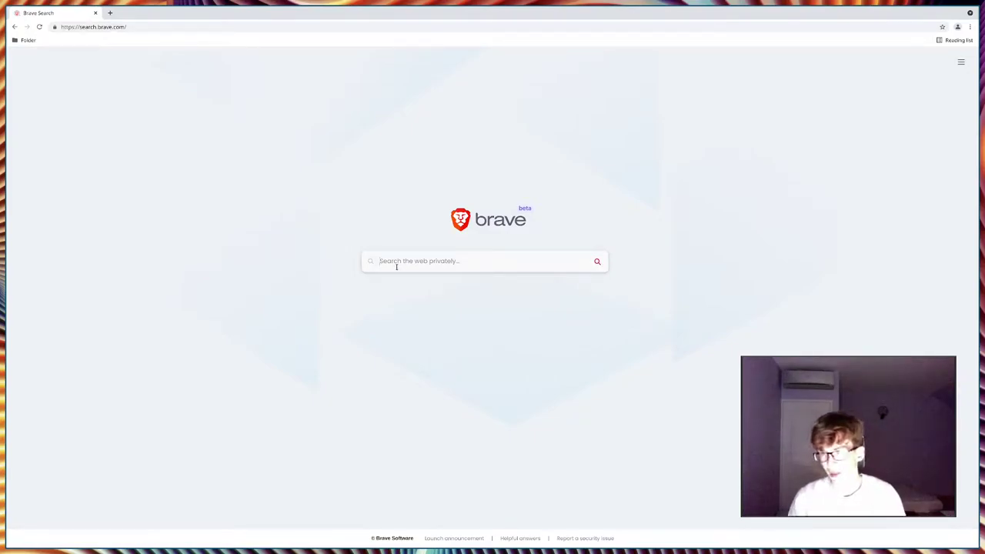
# - Search for "wyszukiwarka" in Brave Search and copy the results page address
pyautogui.write('wyszukiwarka')
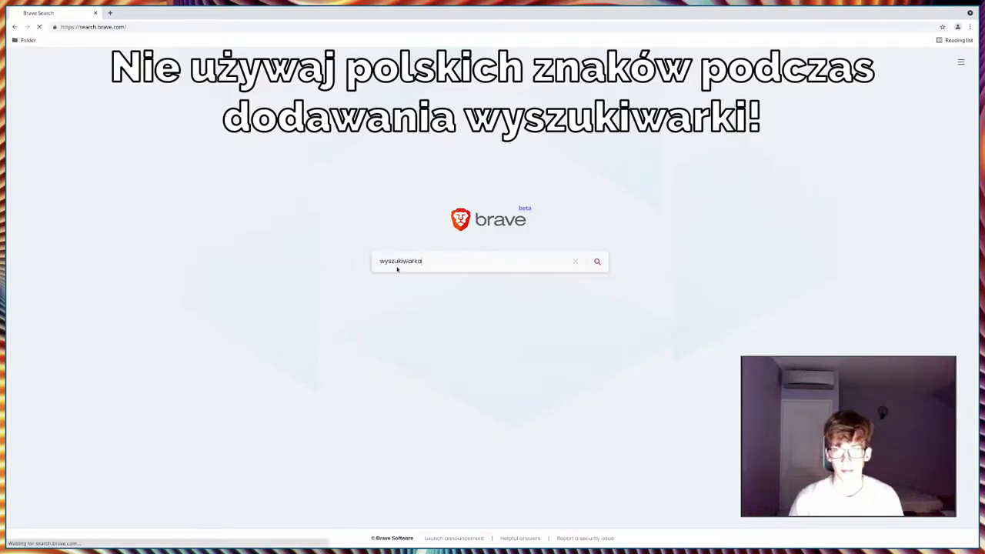
pyautogui.press('Return')
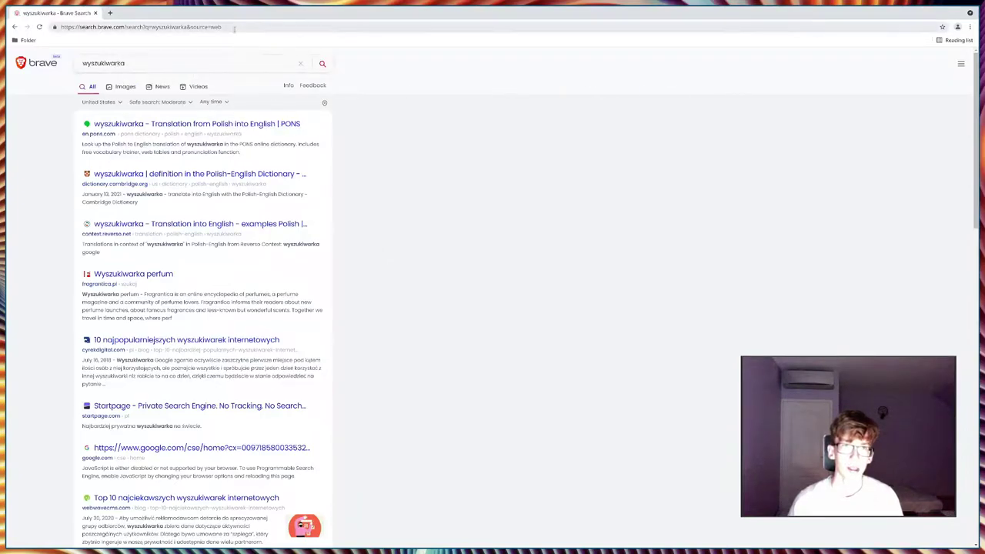
pyautogui.click(95, 32)
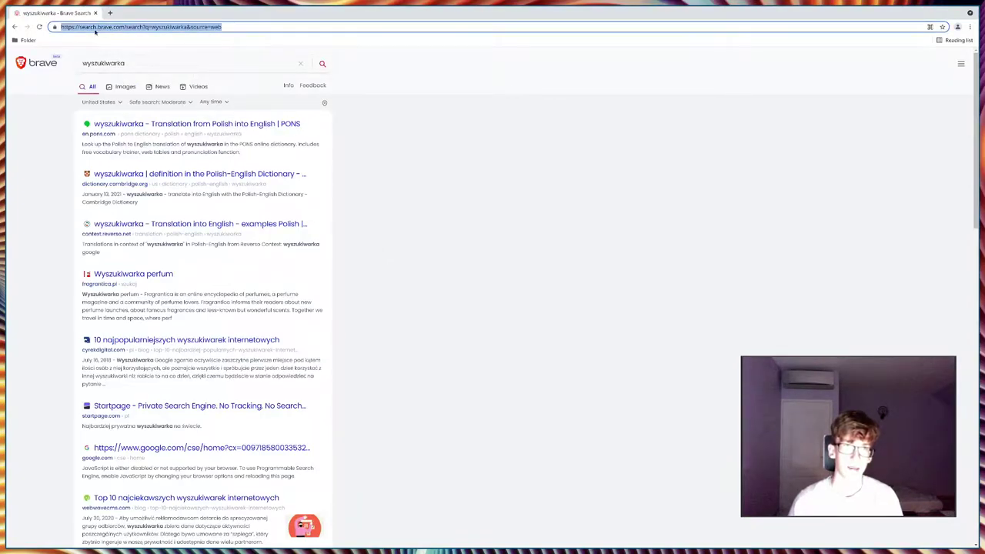
pyautogui.rightClick(115, 29)
pyautogui.click(125, 59)
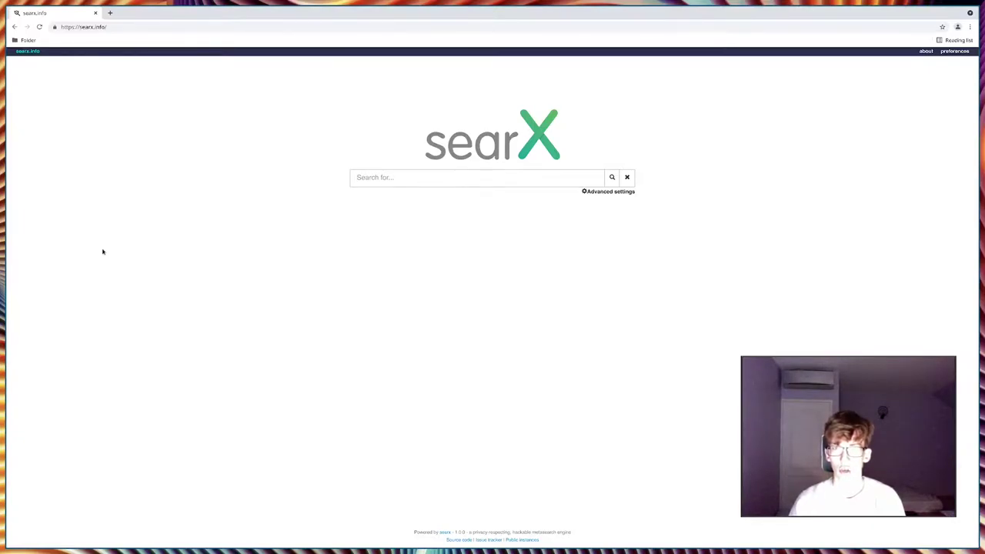
# - Search for "wyszukiwarka" on searx.info
pyautogui.write('wyszku')
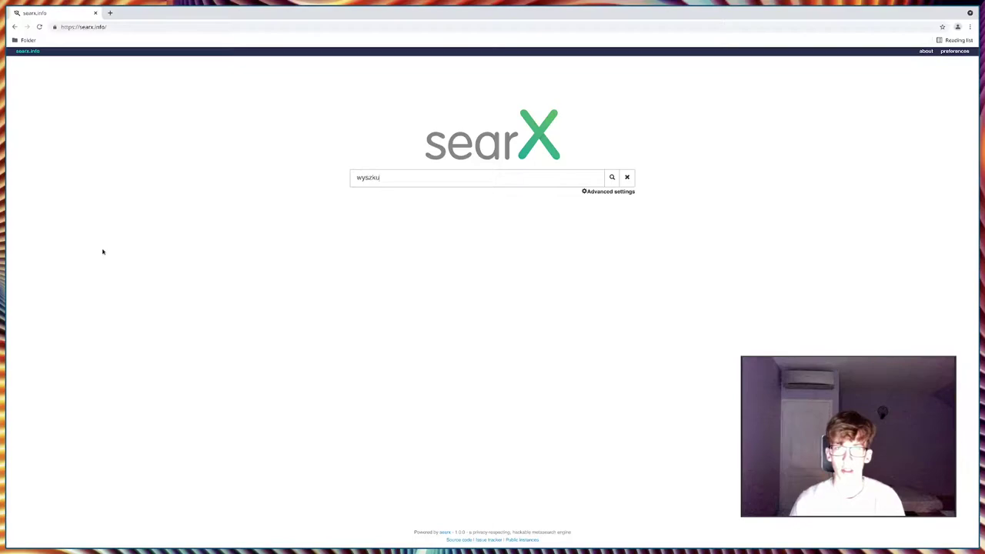
pyautogui.write('w')
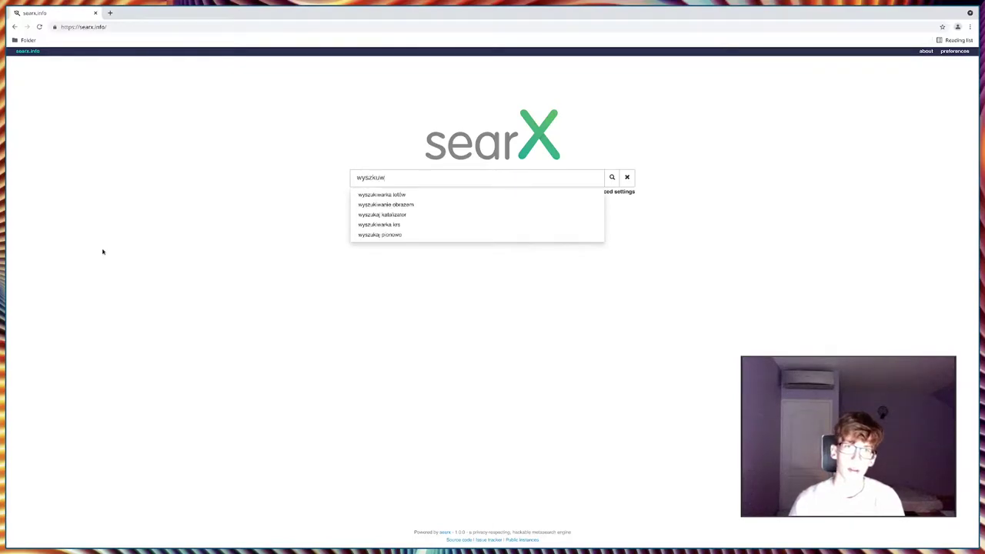
pyautogui.press('BackSpace')
pyautogui.press('BackSpace')
pyautogui.write('ukiwarka')
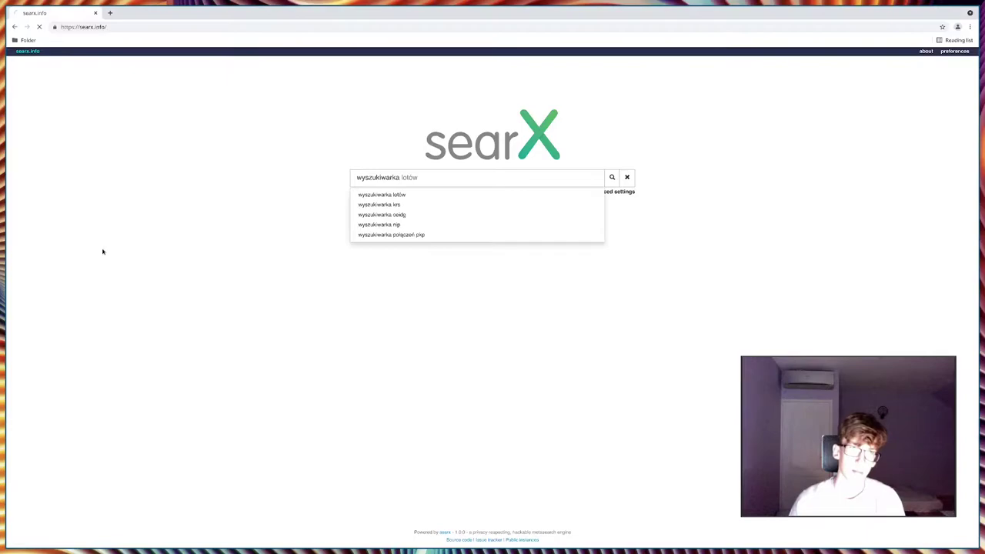
pyautogui.press('Return')
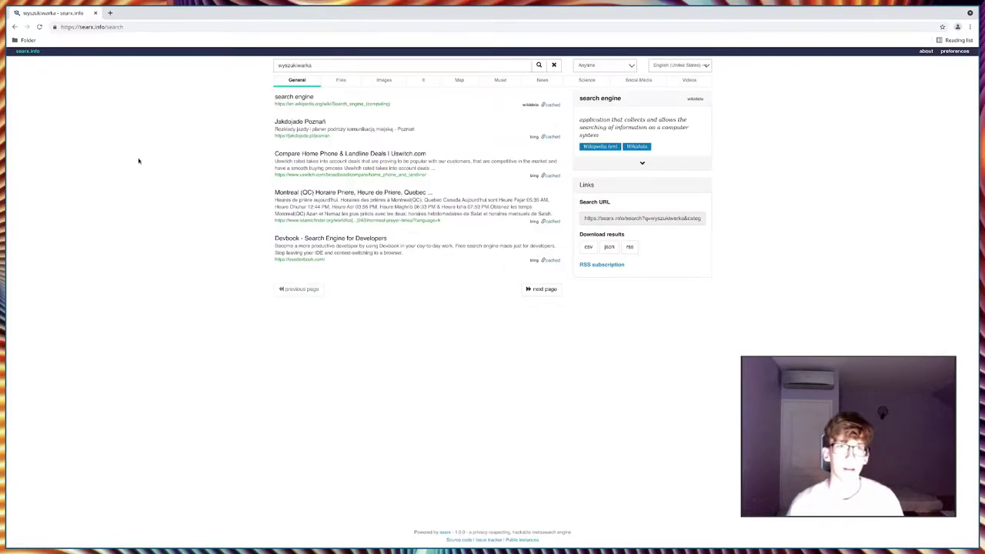
# - Copy the full Search URL from the Links section of the searX results page
pyautogui.moveTo(124, 27); pyautogui.dragTo(105, 30)
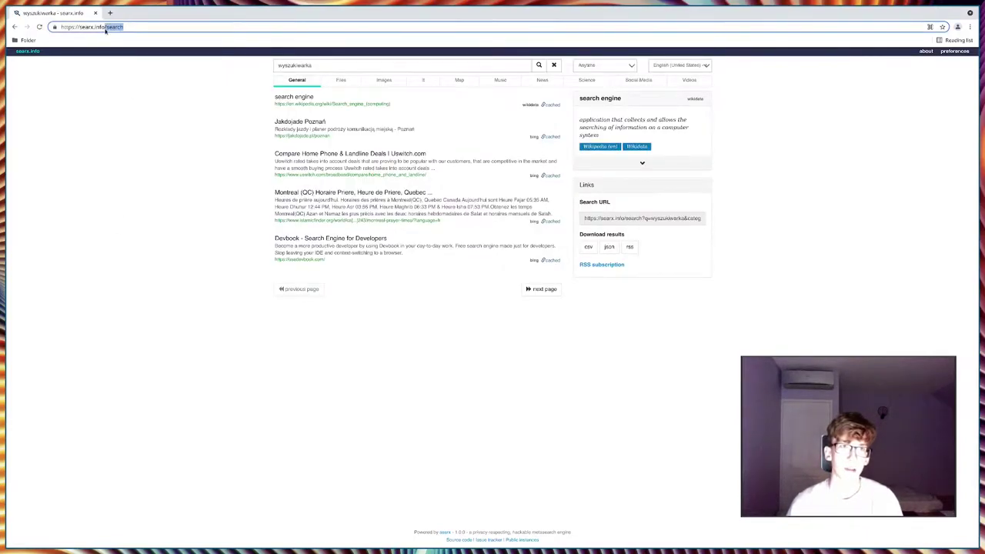
pyautogui.click(100, 96)
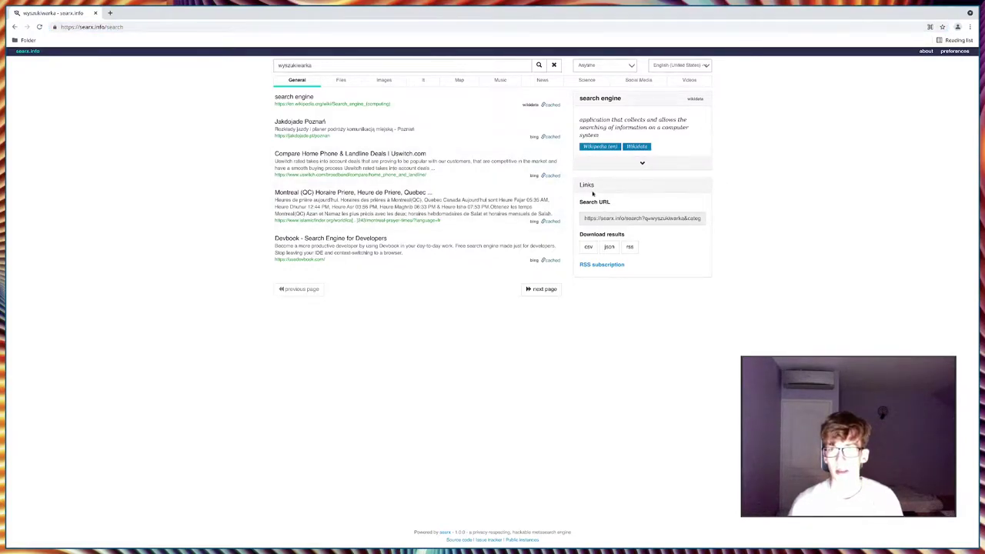
pyautogui.moveTo(578, 202); pyautogui.dragTo(619, 202)
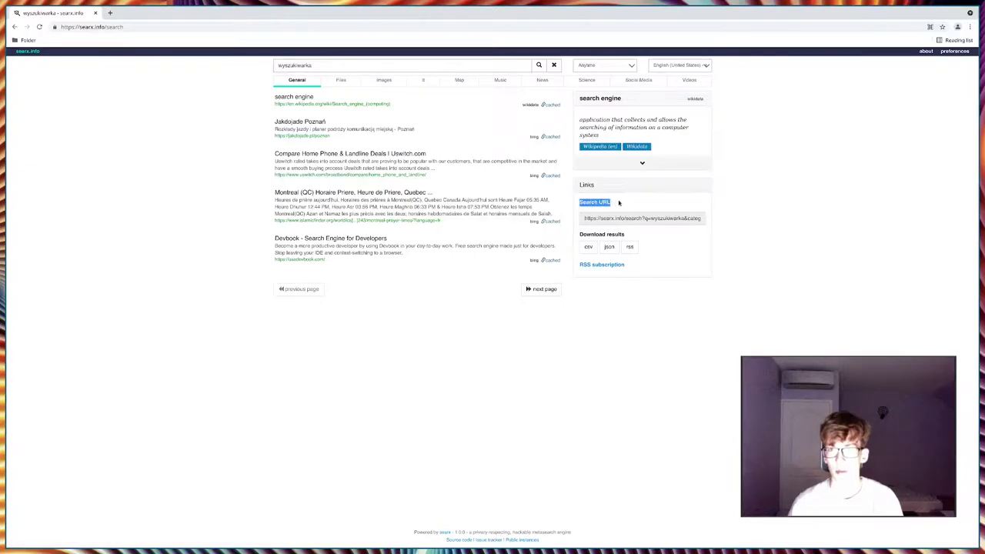
pyautogui.click(636, 216)
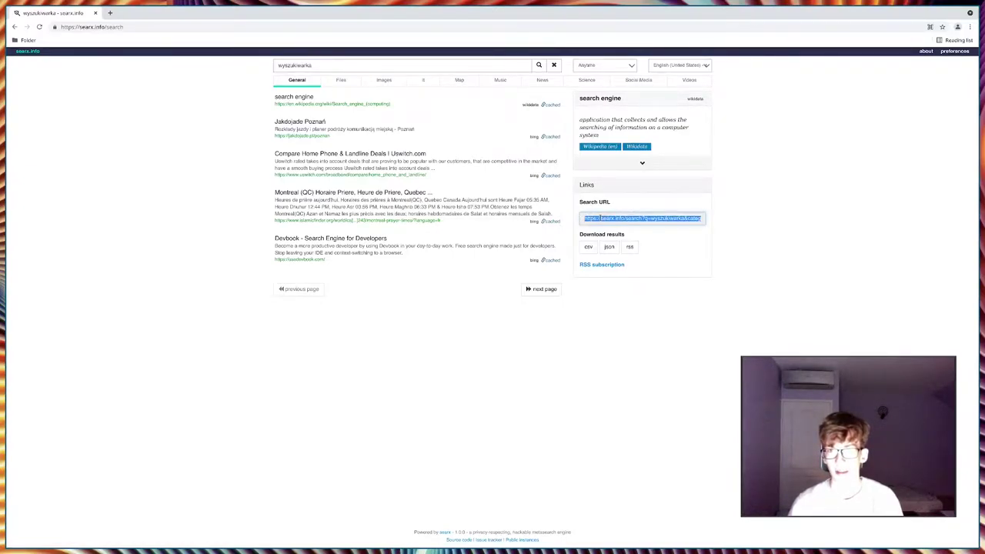
pyautogui.rightClick(602, 219)
pyautogui.click(616, 224)
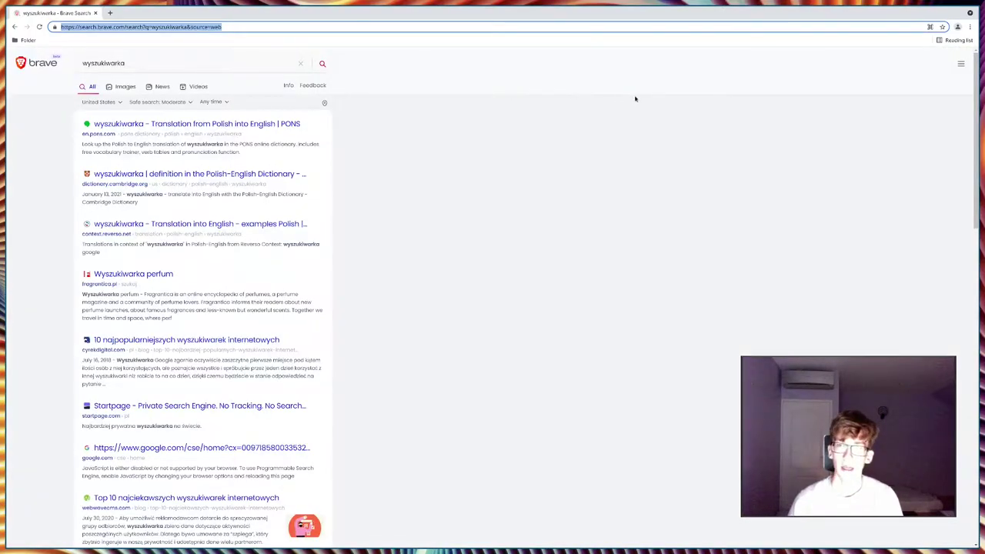
# - Open the Manage search engines page in the Chromium settings
pyautogui.click(635, 99)
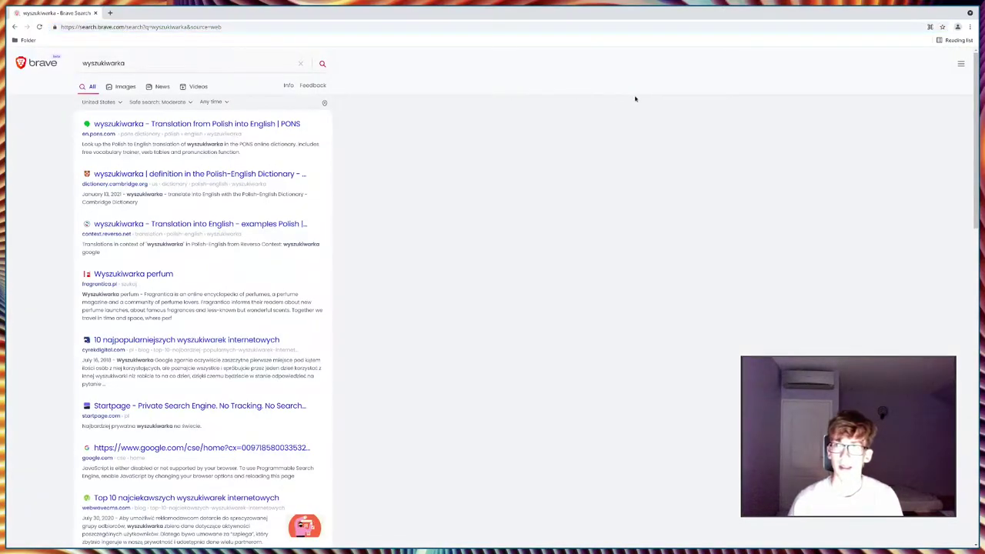
pyautogui.click(970, 28)
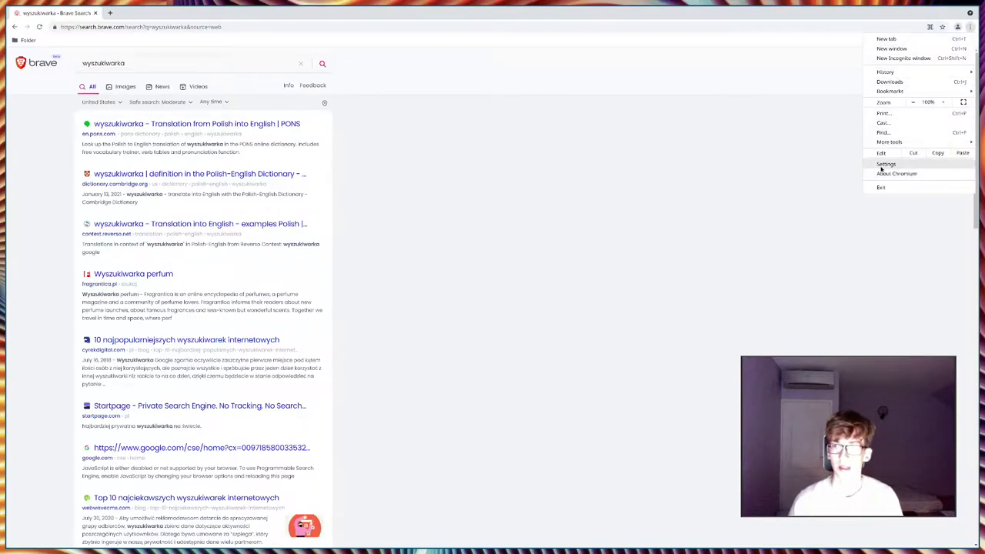
pyautogui.click(886, 164)
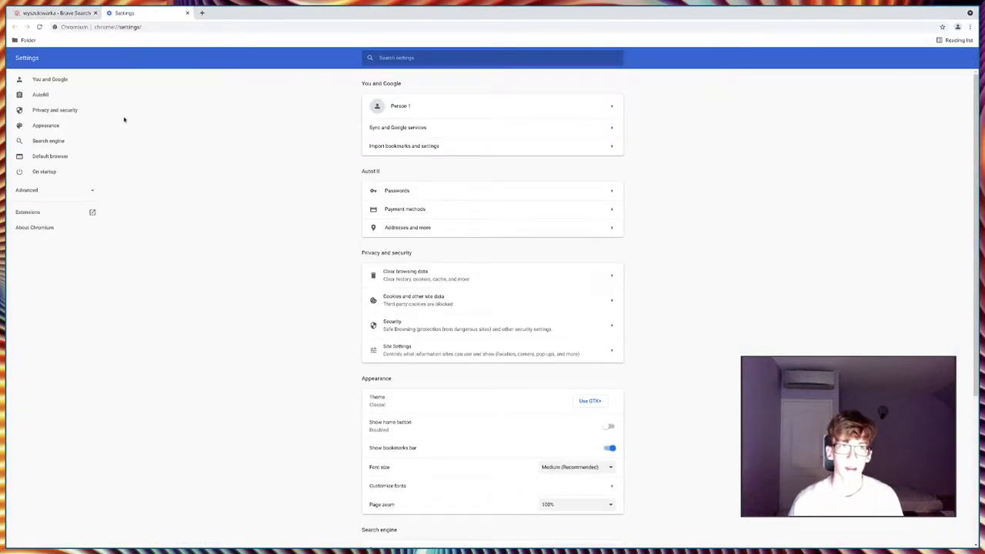
pyautogui.click(42, 142)
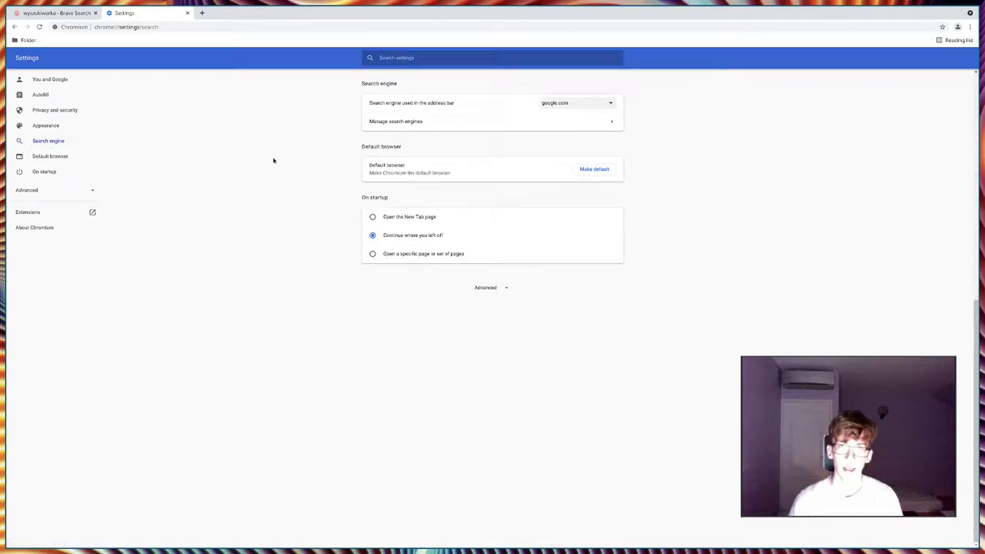
pyautogui.click(436, 129)
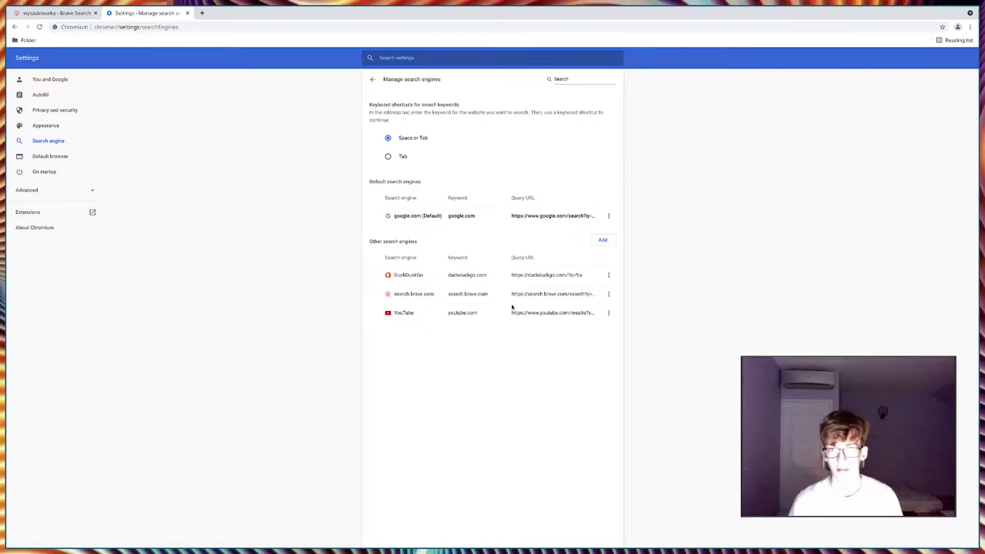
# - View the actions available for the search.brave.com engine and open the form for adding a search engine
pyautogui.click(609, 294)
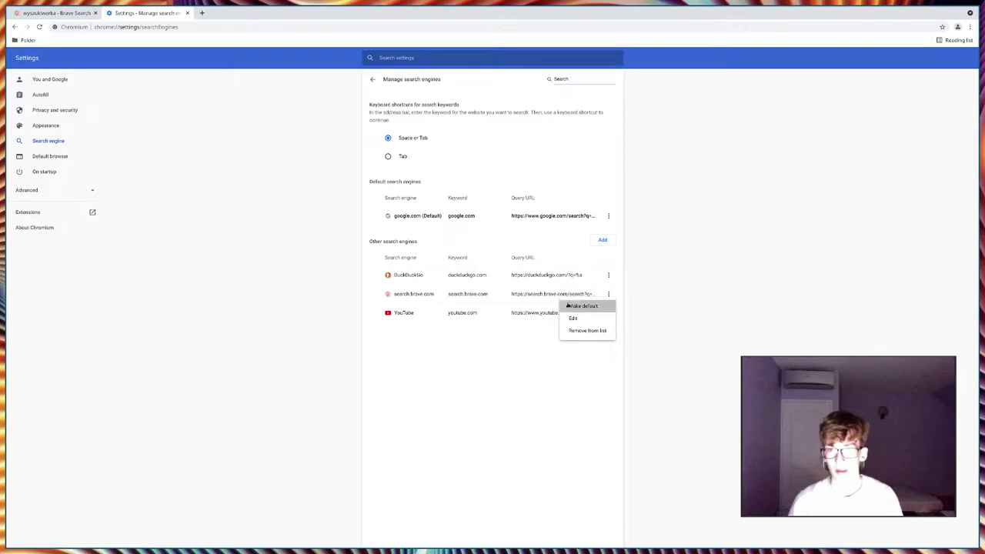
pyautogui.click(637, 289)
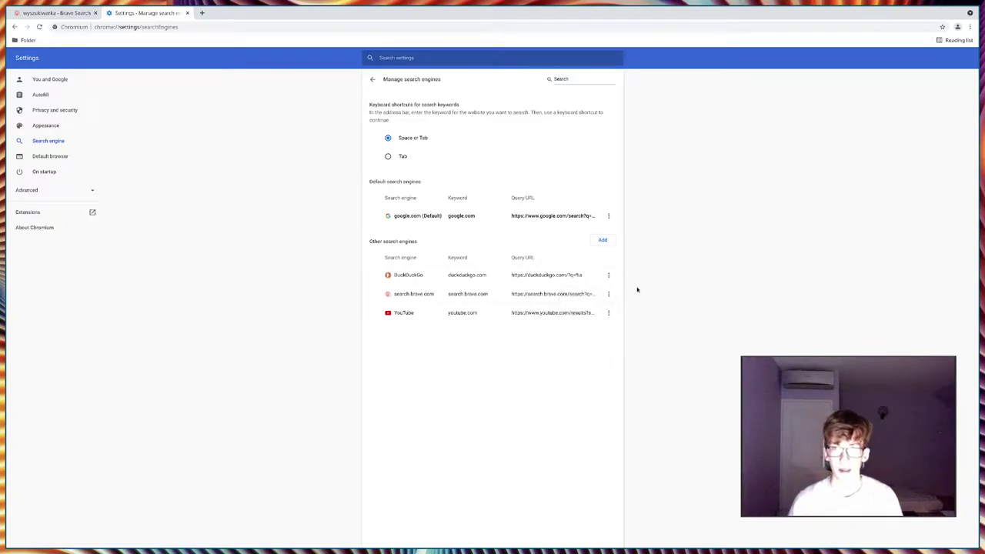
pyautogui.click(602, 240)
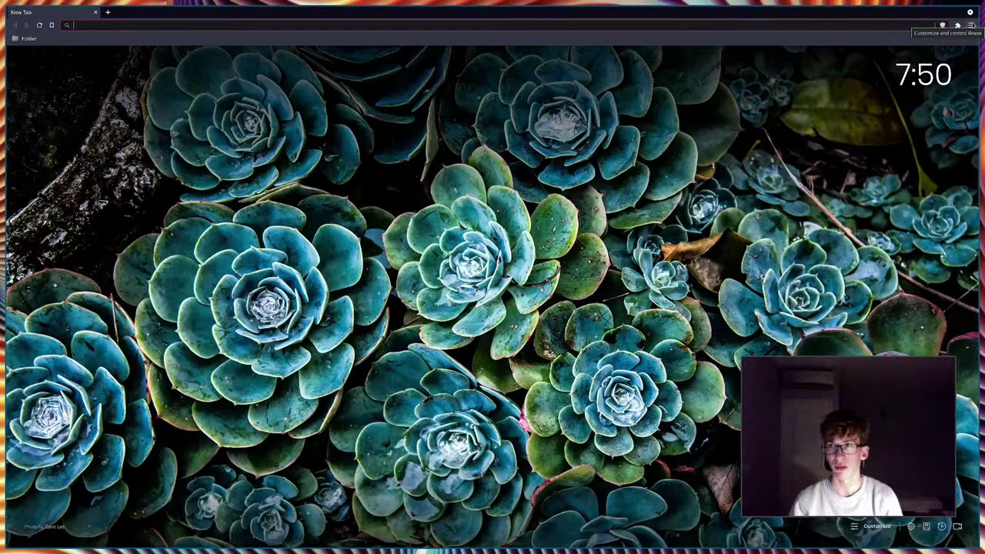
# - Switch to the Brave browser and open the form for adding an engine in its Manage search engines settings
pyautogui.click(971, 25)
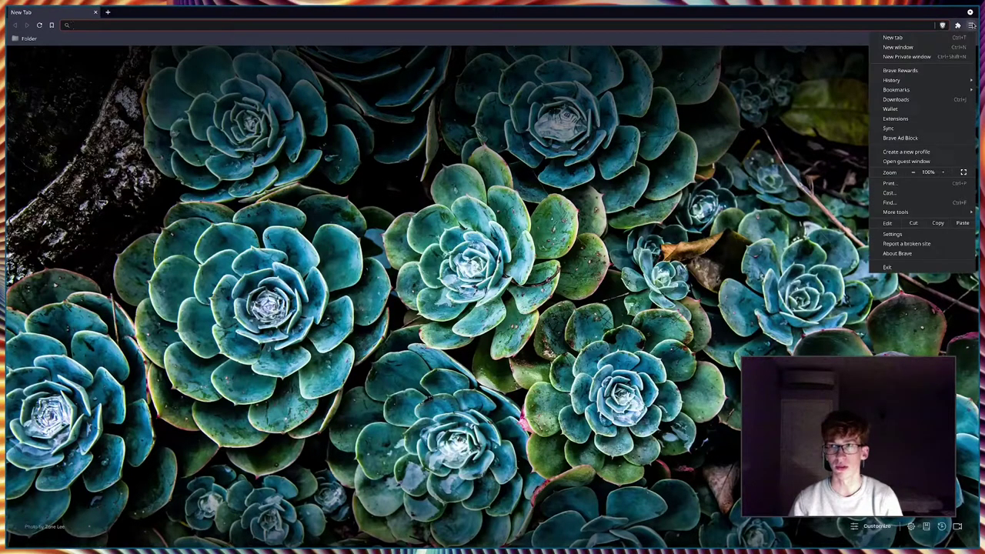
pyautogui.click(899, 237)
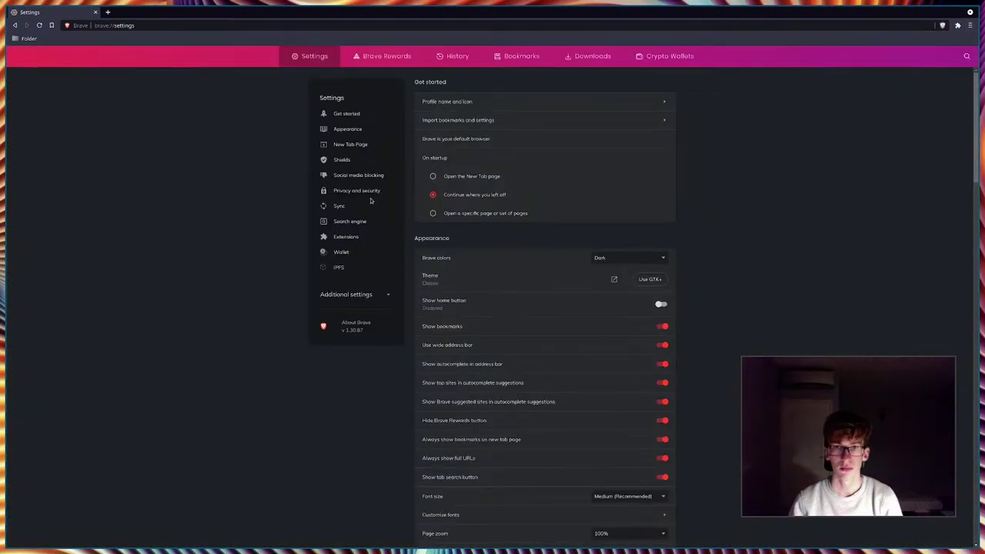
pyautogui.click(336, 221)
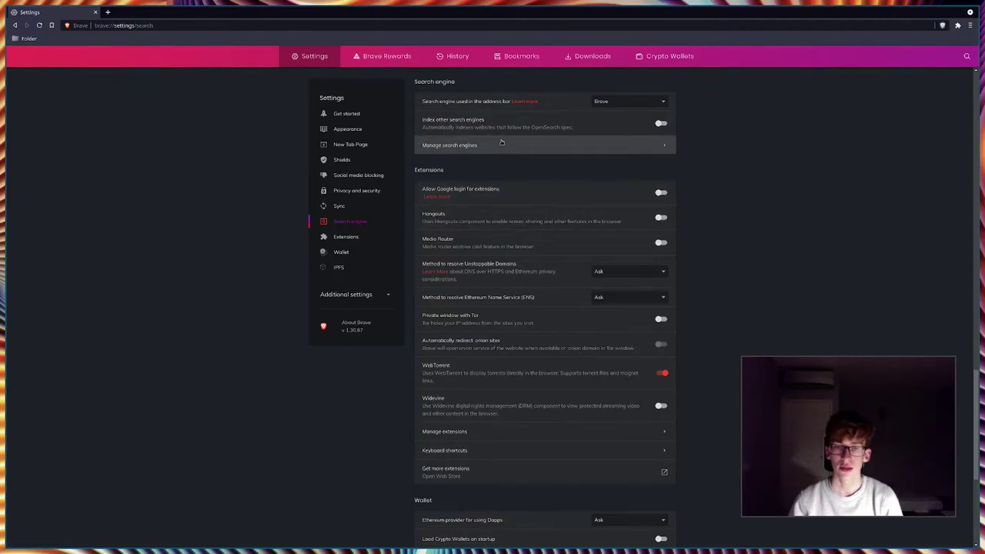
pyautogui.click(500, 144)
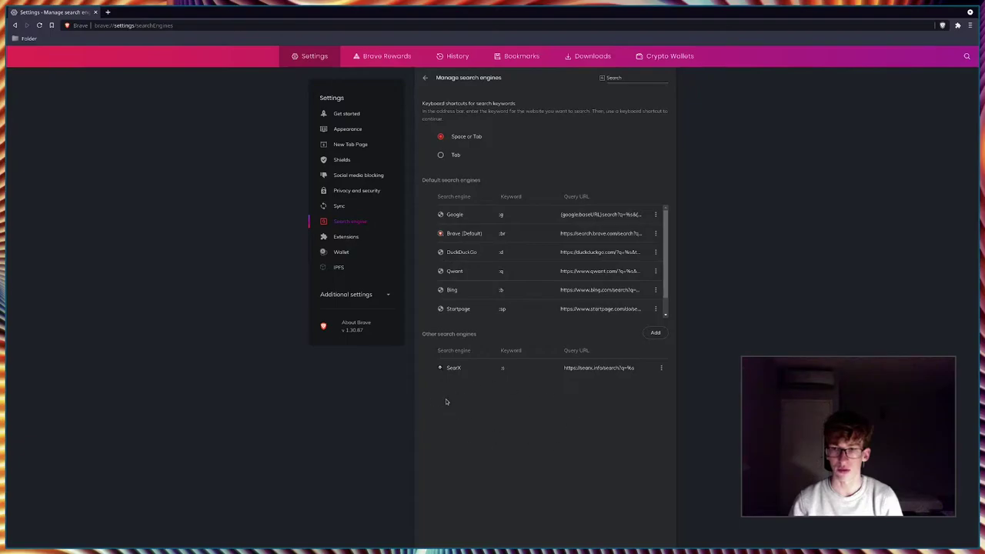
pyautogui.click(655, 332)
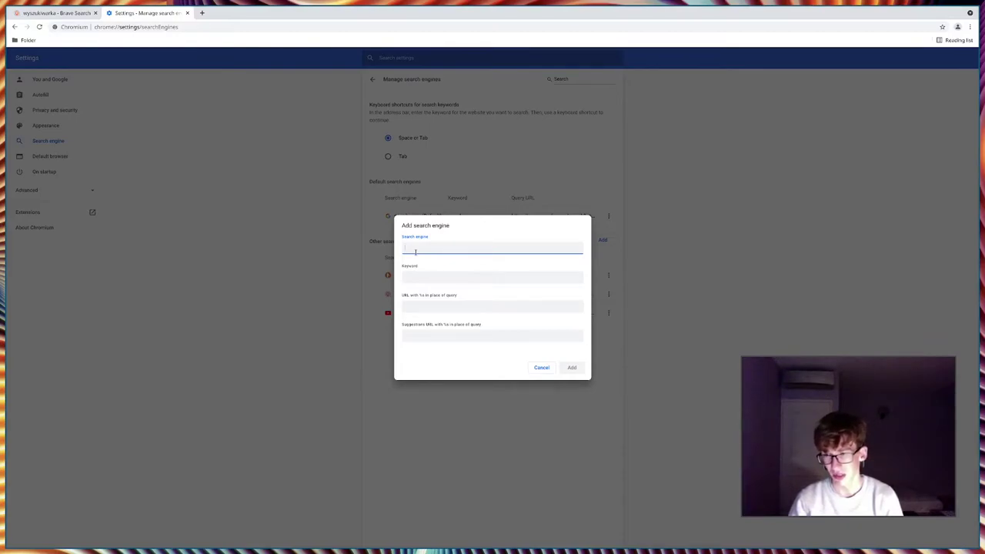
# - In Chromium, name the new search engine "Brave Search" and leave its keyword empty
pyautogui.write('Brave')
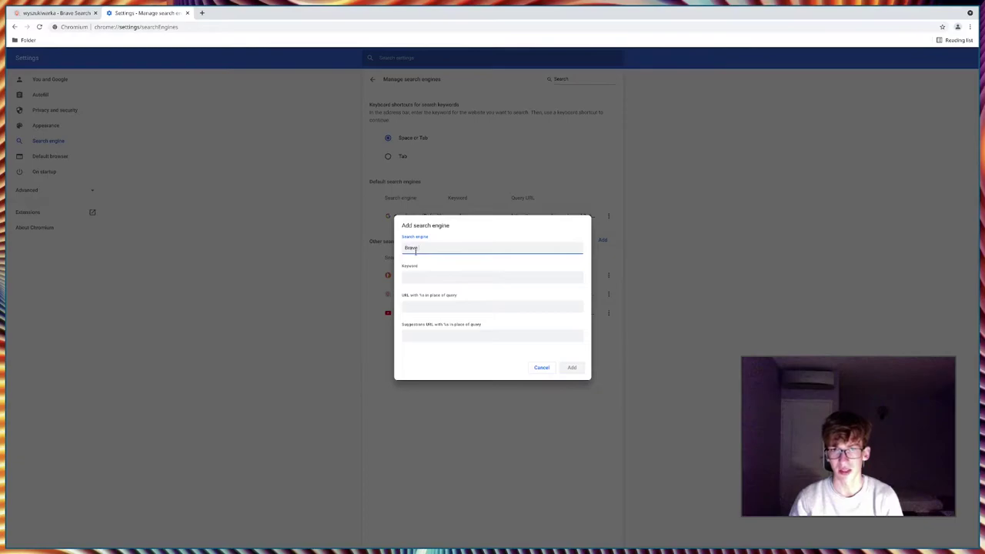
pyautogui.write(' Search')
pyautogui.click(423, 274)
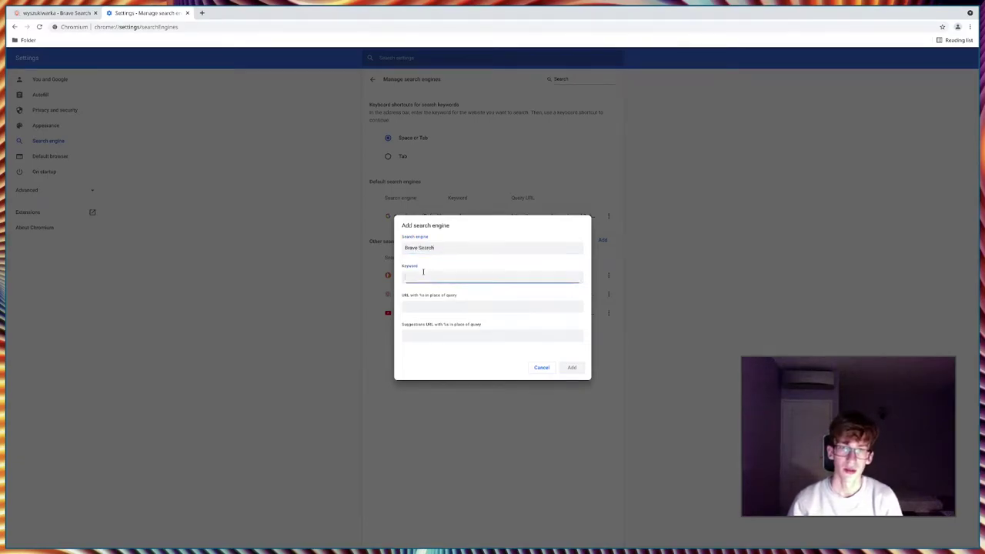
# - Paste the copied Brave Search results address as the new engine's query URL
pyautogui.click(402, 299)
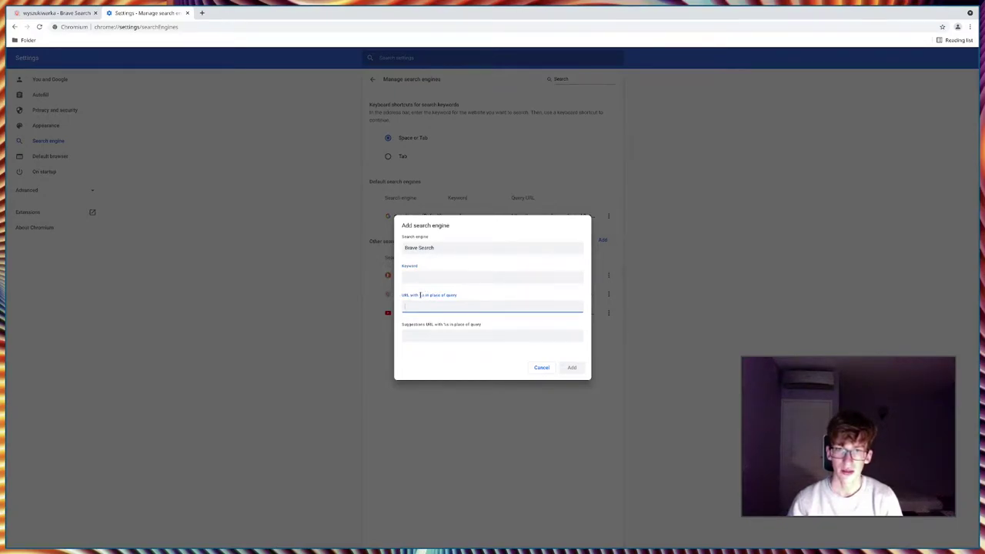
pyautogui.doubleClick(421, 295)
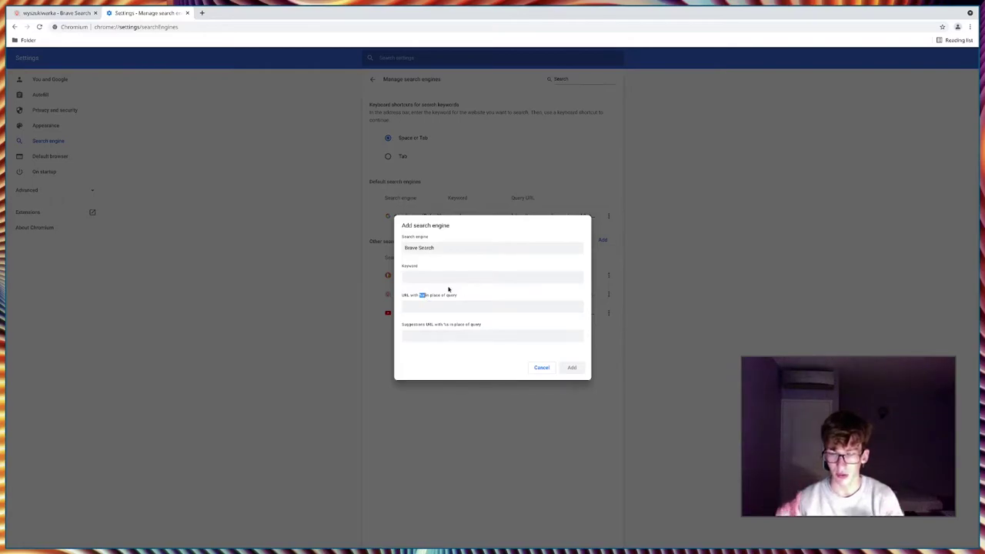
pyautogui.click(437, 308)
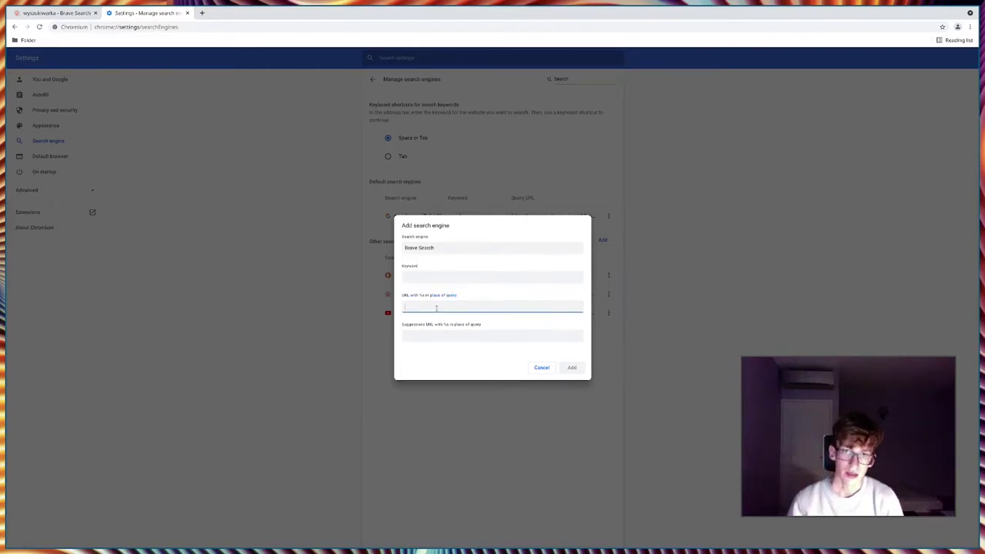
pyautogui.rightClick(436, 308)
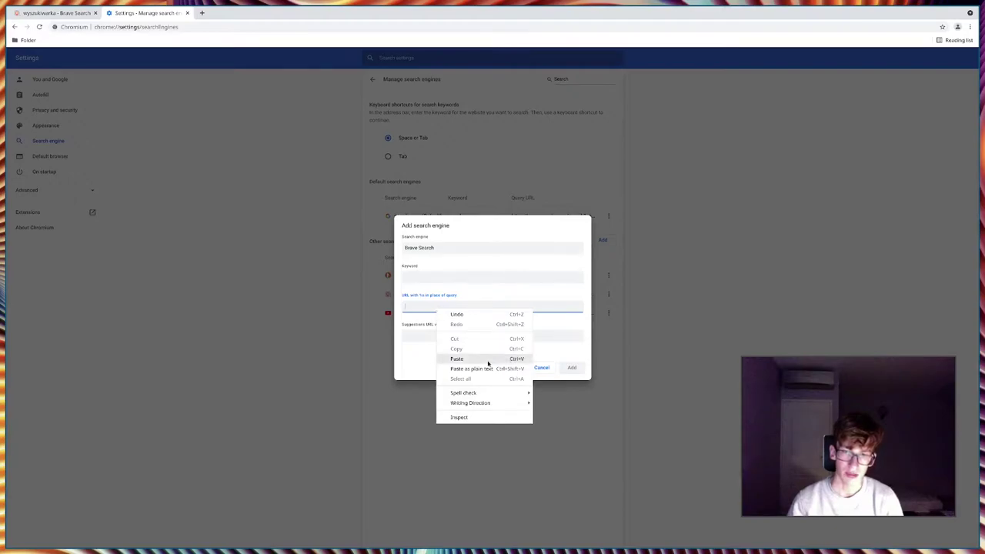
pyautogui.click(488, 360)
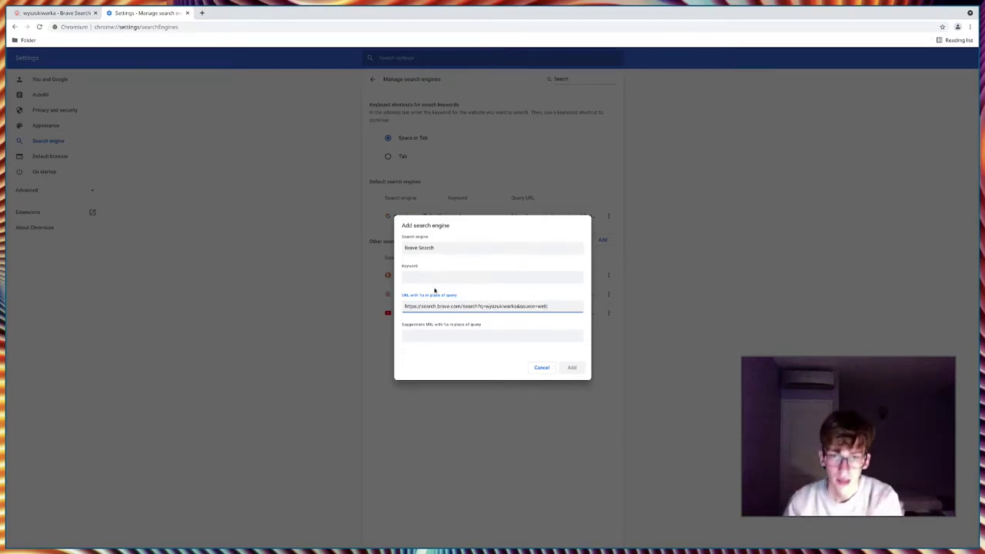
# - Replace the search term wyszukiwarka in the new engine's query URL with the %s placeholder
pyautogui.moveTo(420, 306); pyautogui.dragTo(462, 306)
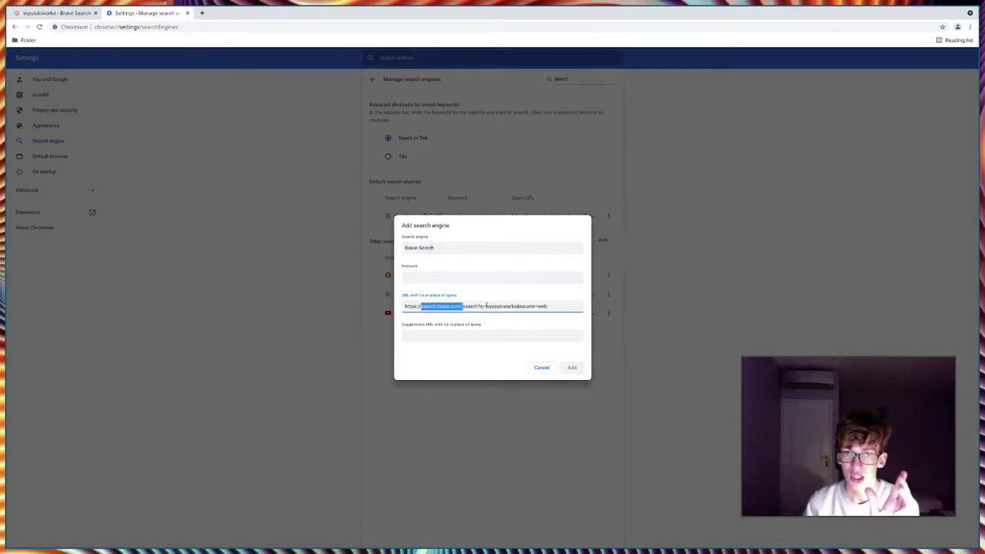
pyautogui.moveTo(486, 306); pyautogui.dragTo(519, 306)
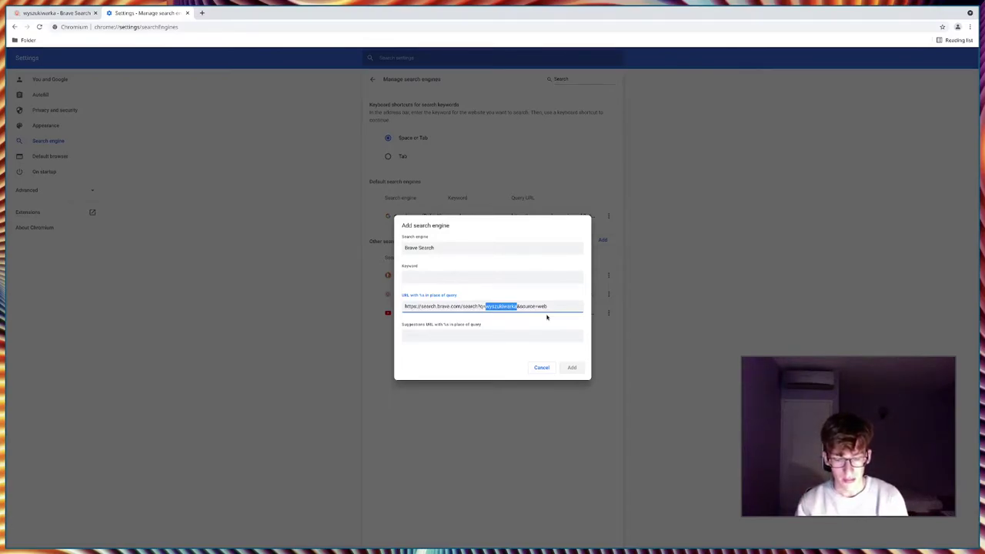
pyautogui.write('%s&s')
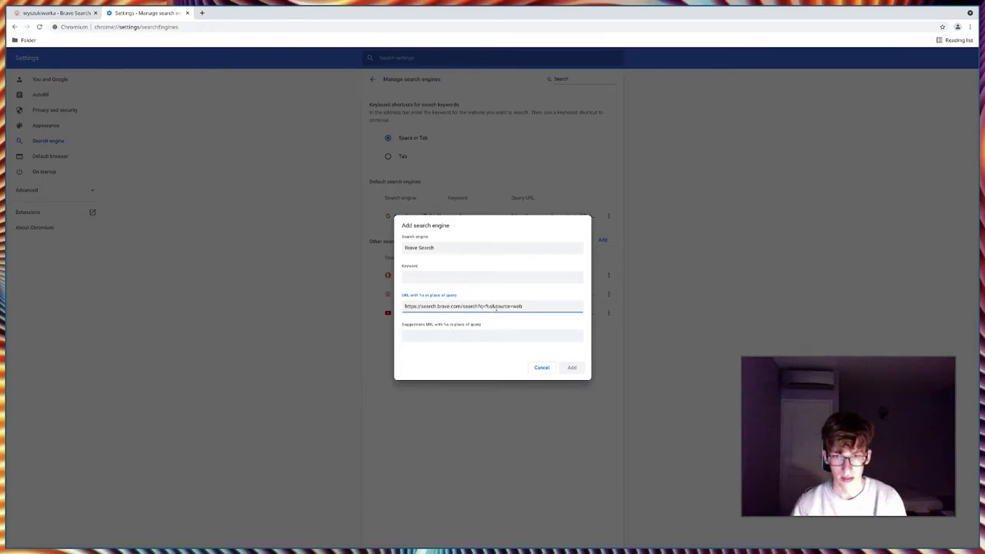
pyautogui.click(475, 356)
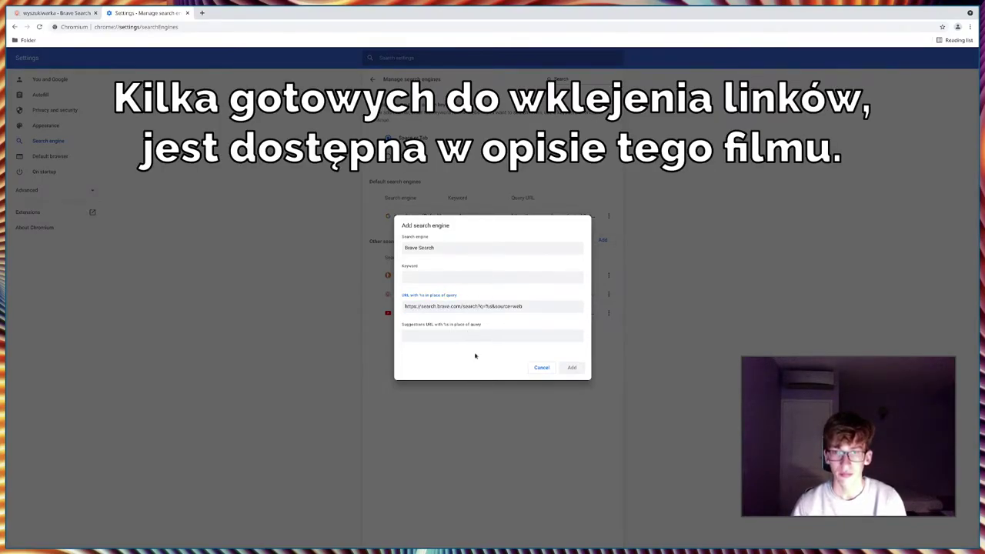
# - Copy the complete query URL with its %s placeholder into the new engine's suggestions URL
pyautogui.moveTo(527, 306); pyautogui.dragTo(403, 306)
pyautogui.rightClick(509, 310)
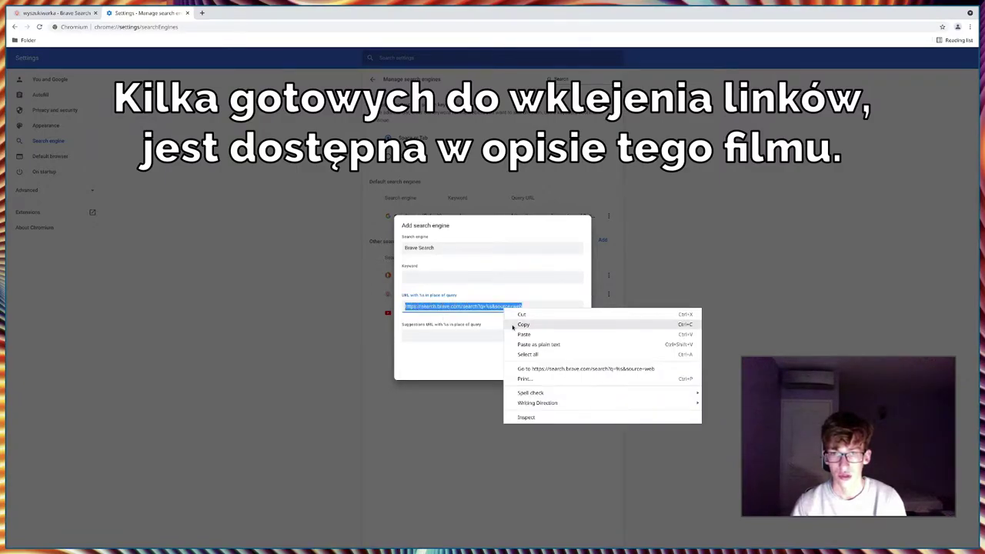
pyautogui.click(514, 326)
pyautogui.click(491, 337)
pyautogui.rightClick(480, 337)
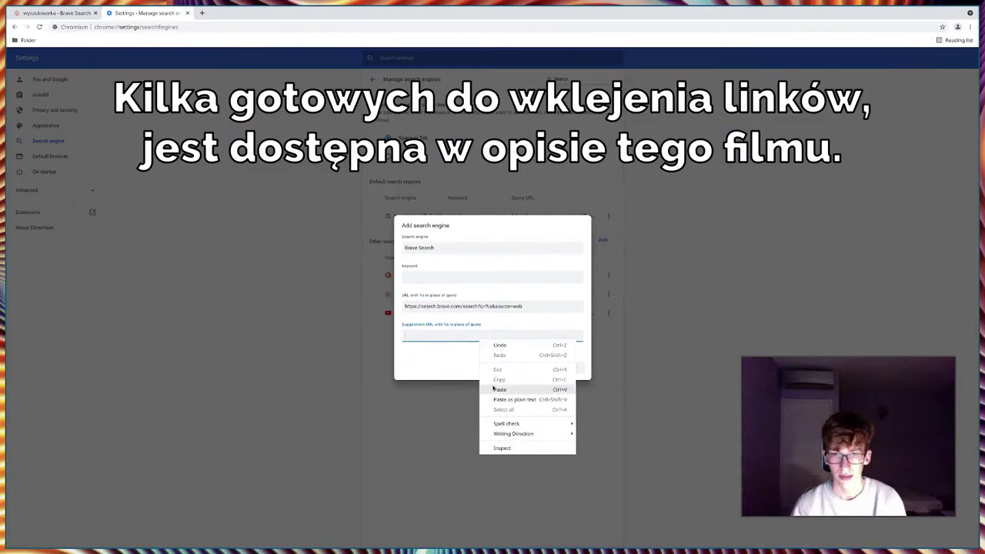
pyautogui.click(488, 378)
# - Set the keyword of the new Brave Search engine to "b"
pyautogui.click(490, 277)
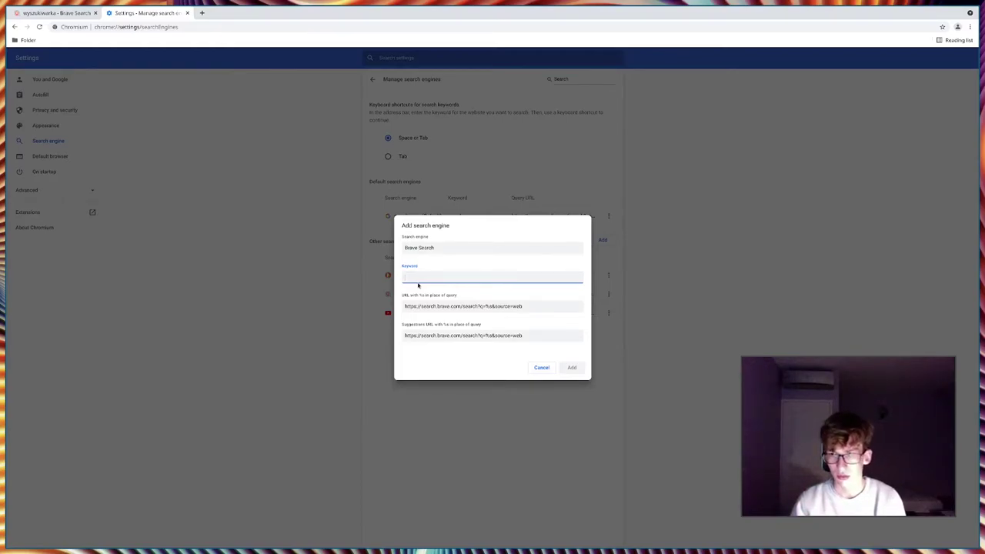
pyautogui.write('!')
pyautogui.press('BackSpace')
pyautogui.press('BackSpace')
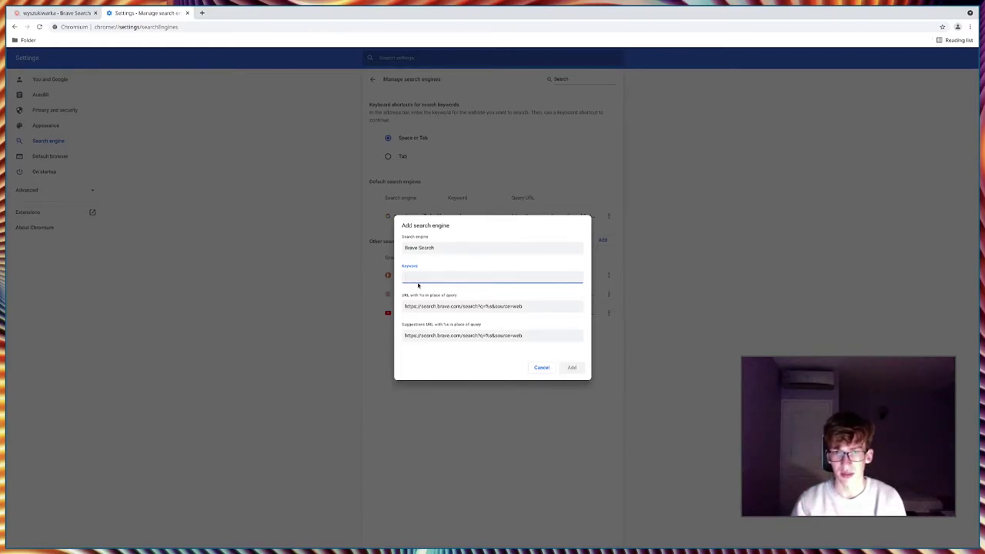
pyautogui.write('b')
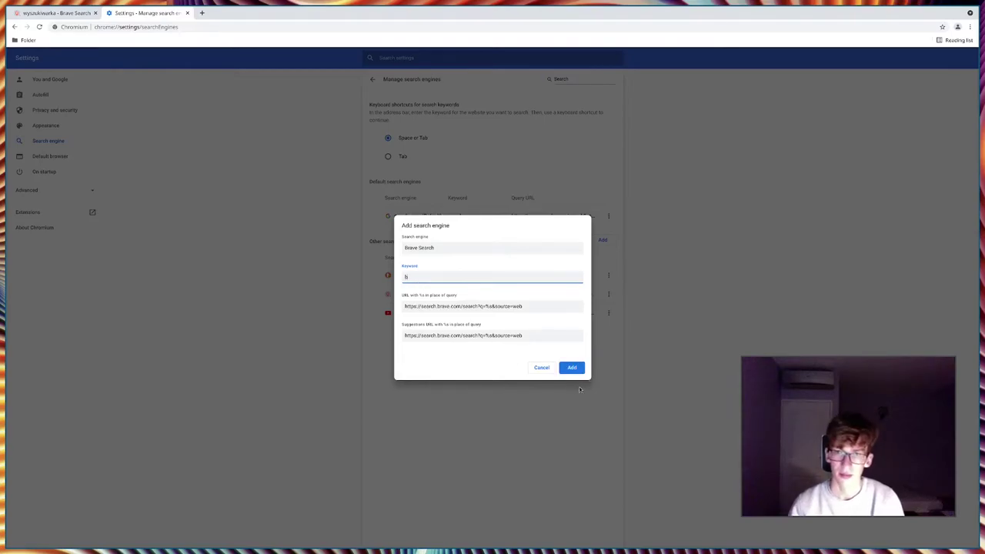
# - Add the Brave Search engine to the list and make it the default search engine
pyautogui.click(572, 367)
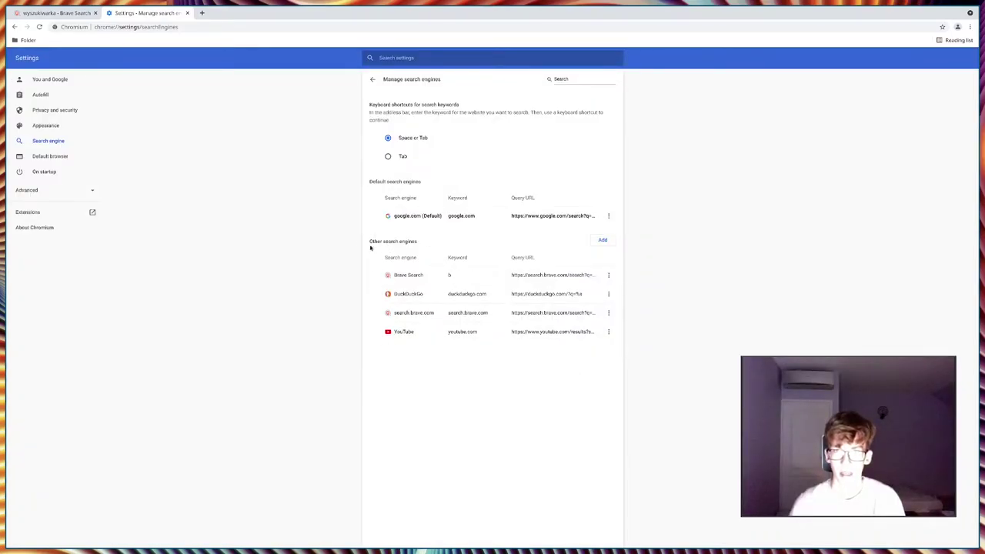
pyautogui.click(609, 275)
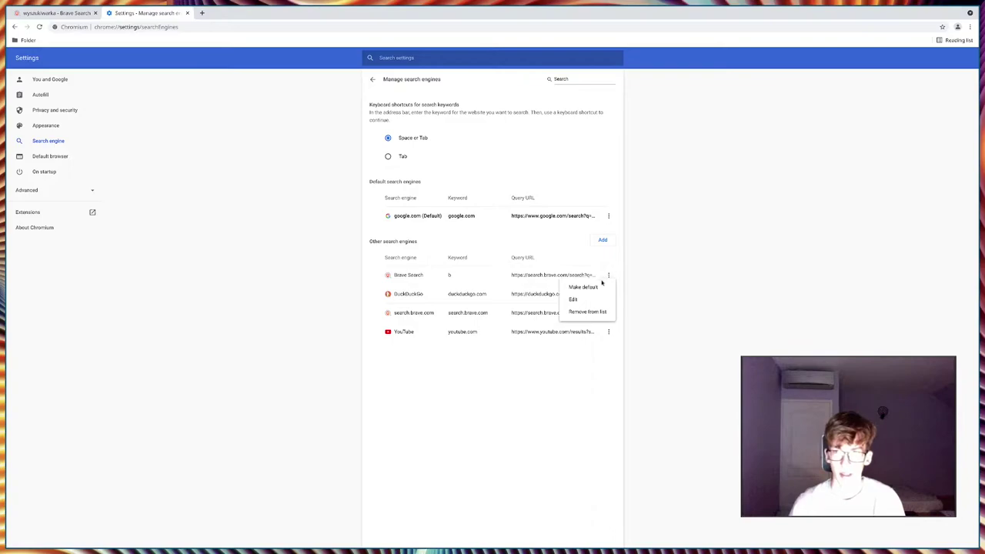
pyautogui.click(573, 288)
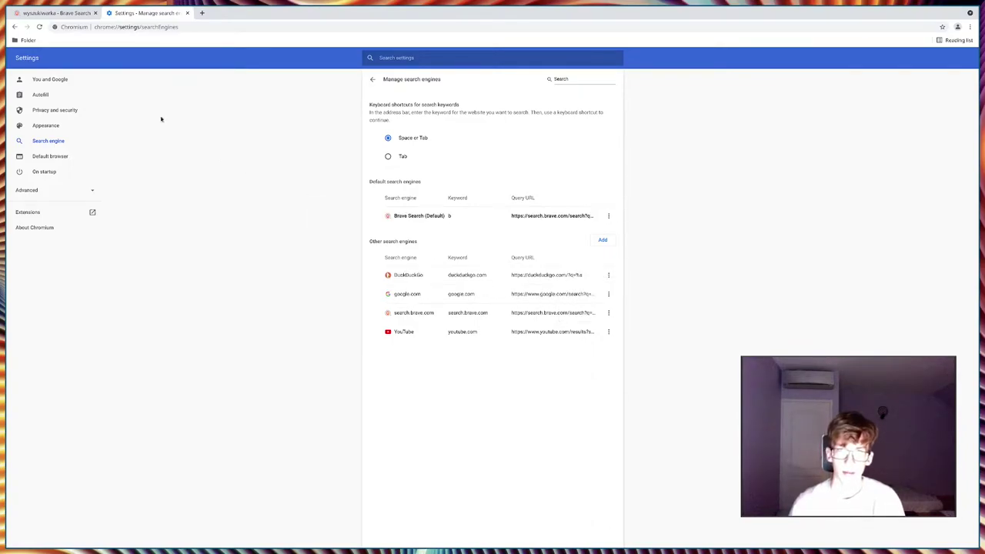
# - Test the default engine by searching for "wyszukiwarka" from the address bar of a new tab, and close that tab
pyautogui.click(201, 12)
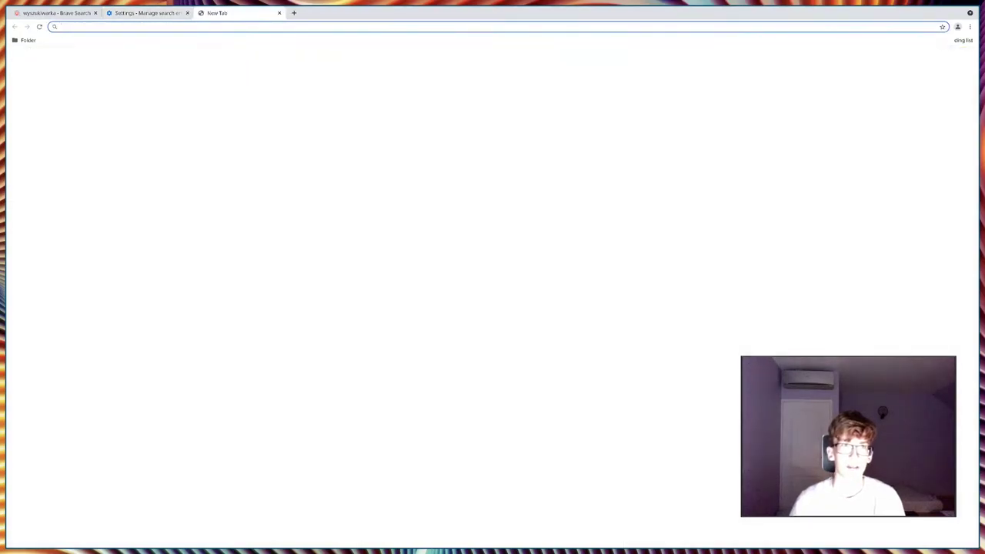
pyautogui.write('d')
pyautogui.press('BackSpace')
pyautogui.press('BackSpace')
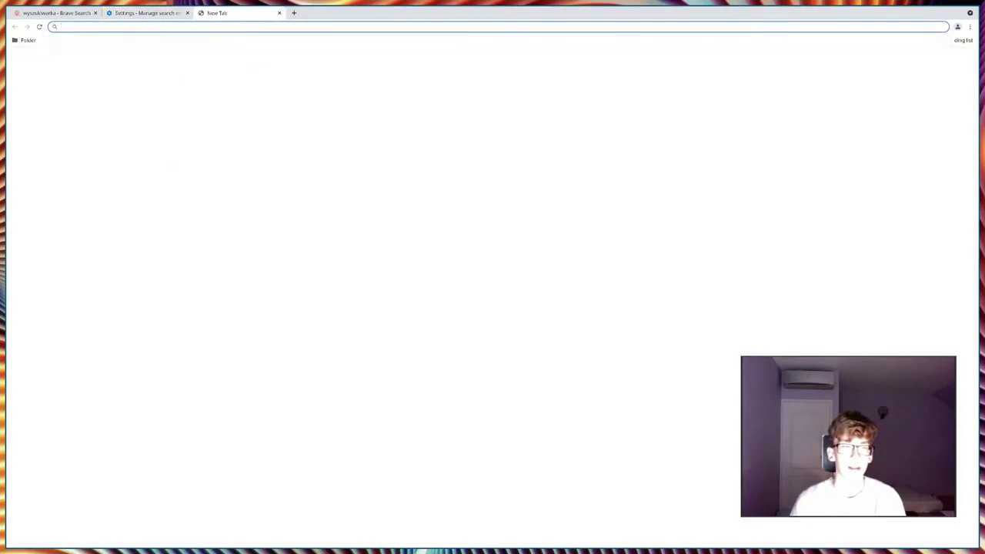
pyautogui.write('wyszukiwarka')
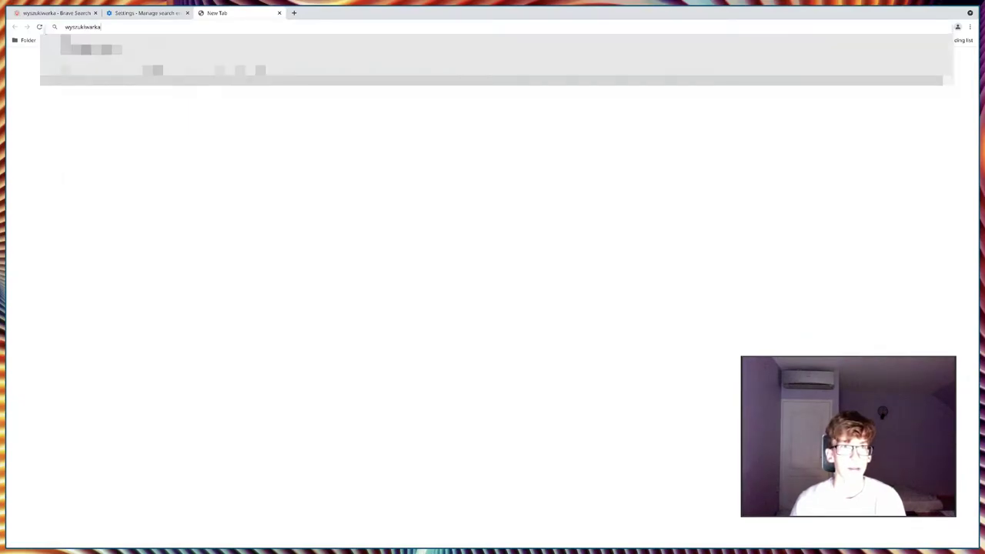
pyautogui.press('Return')
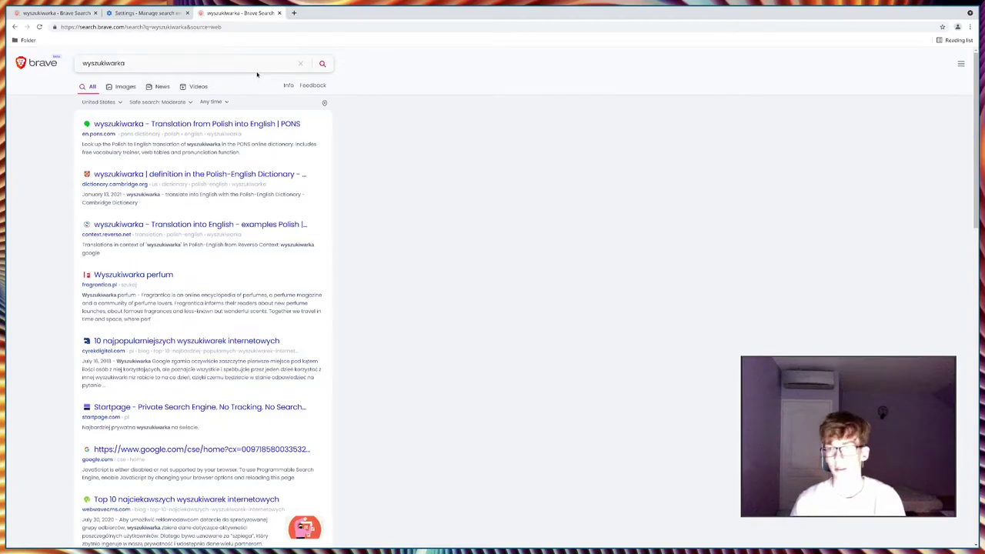
pyautogui.hotkey('ctrl', 'w')
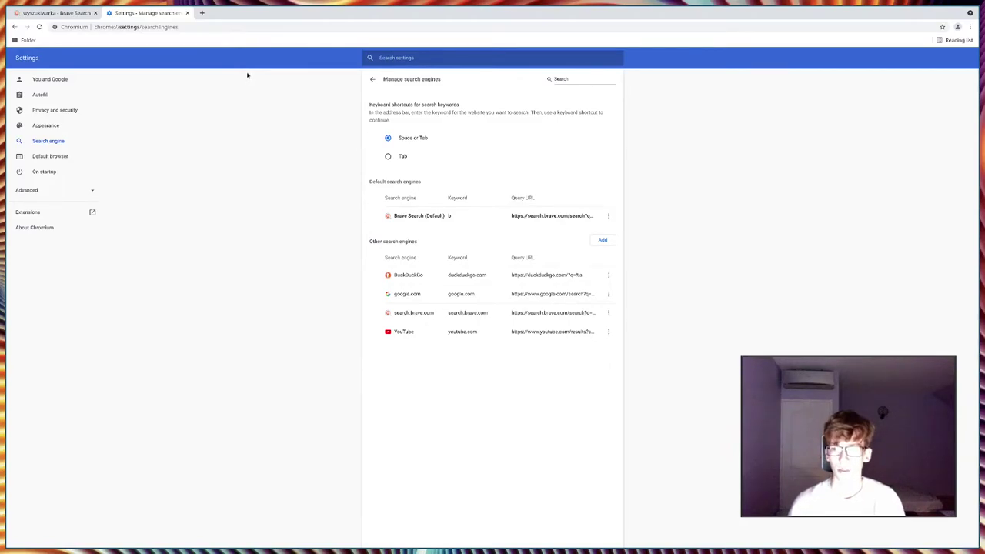
# - Close the settings, search Brave Search for "chrome web store" and open the Chrome Web Store result
pyautogui.click(187, 13)
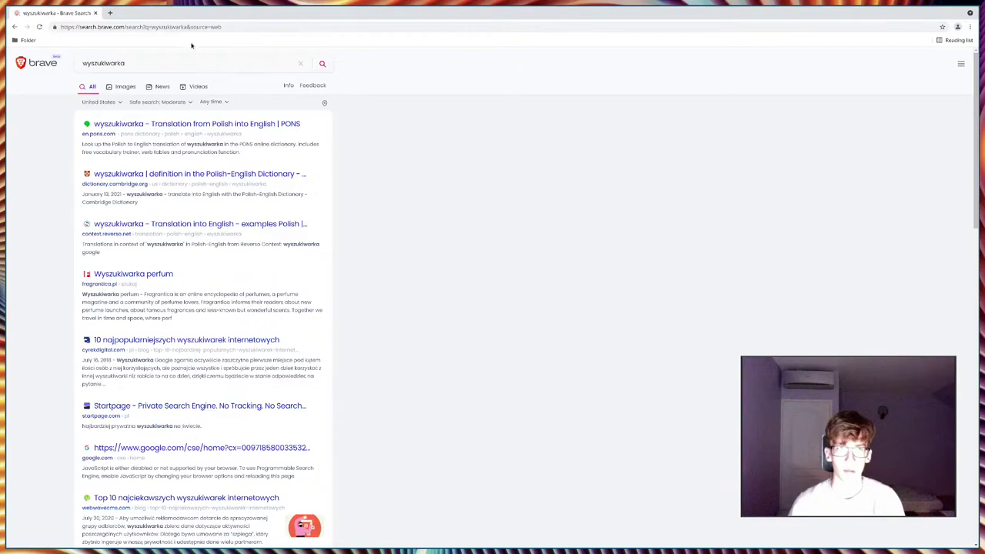
pyautogui.click(300, 63)
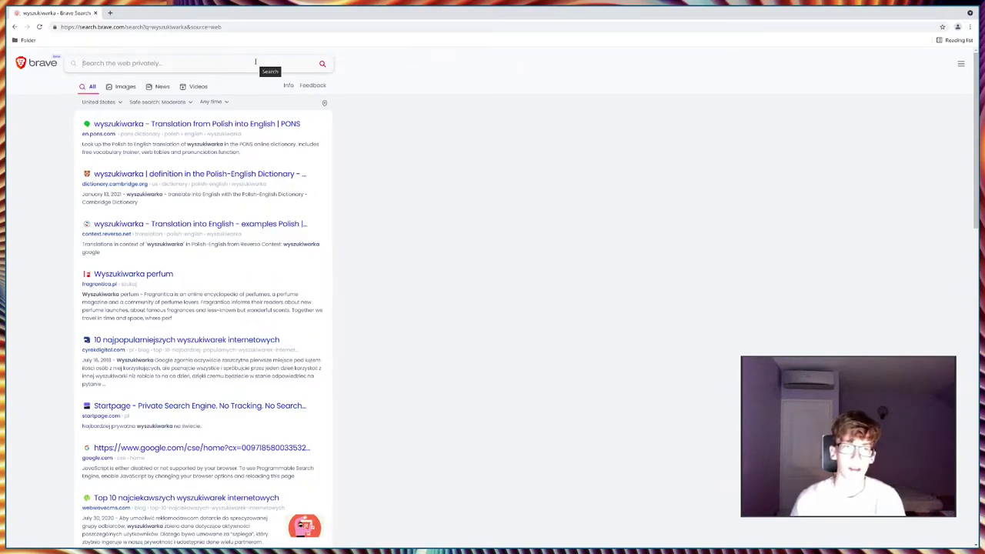
pyautogui.write('chrome web')
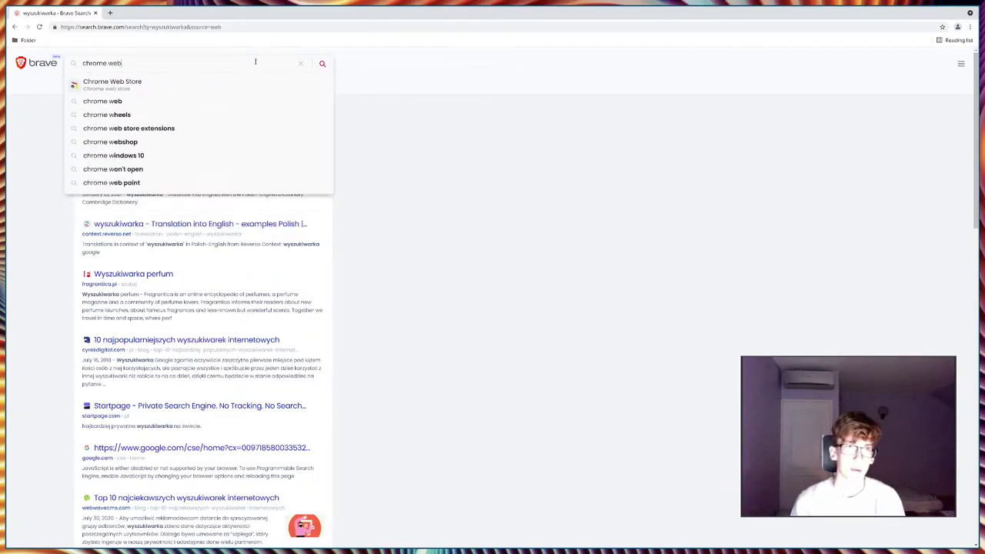
pyautogui.write(' store')
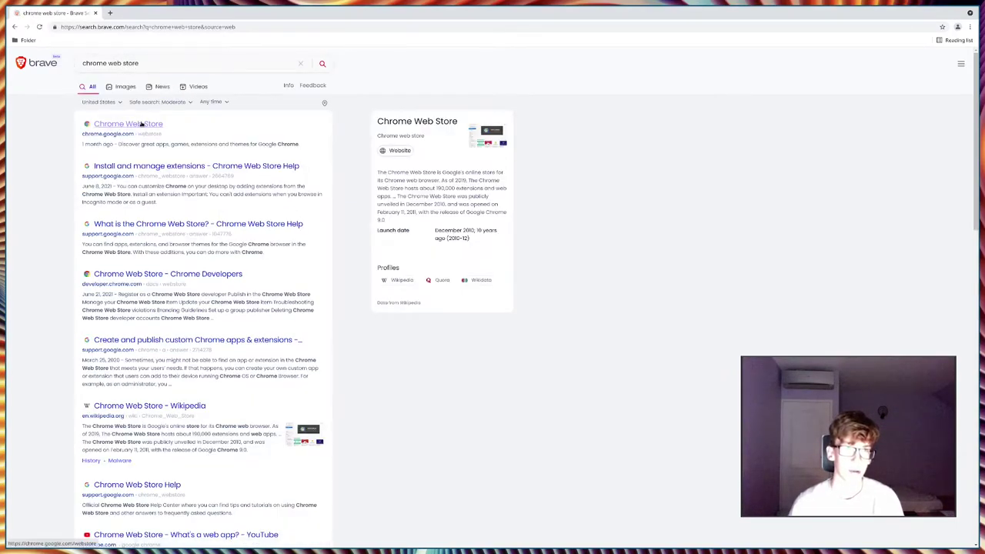
pyautogui.click(136, 126)
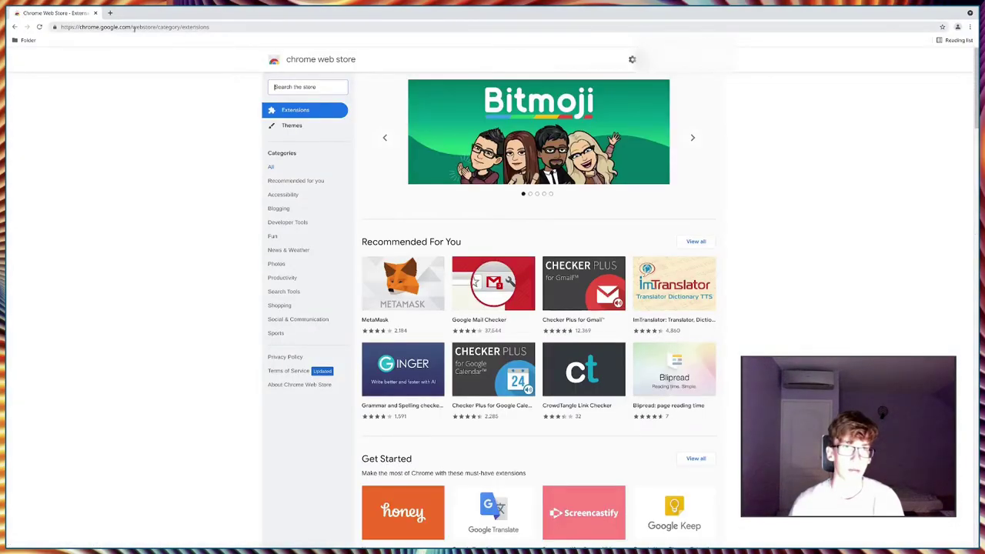
# - Search the Chrome Web Store for "qwant"
pyautogui.moveTo(131, 27); pyautogui.dragTo(158, 27)
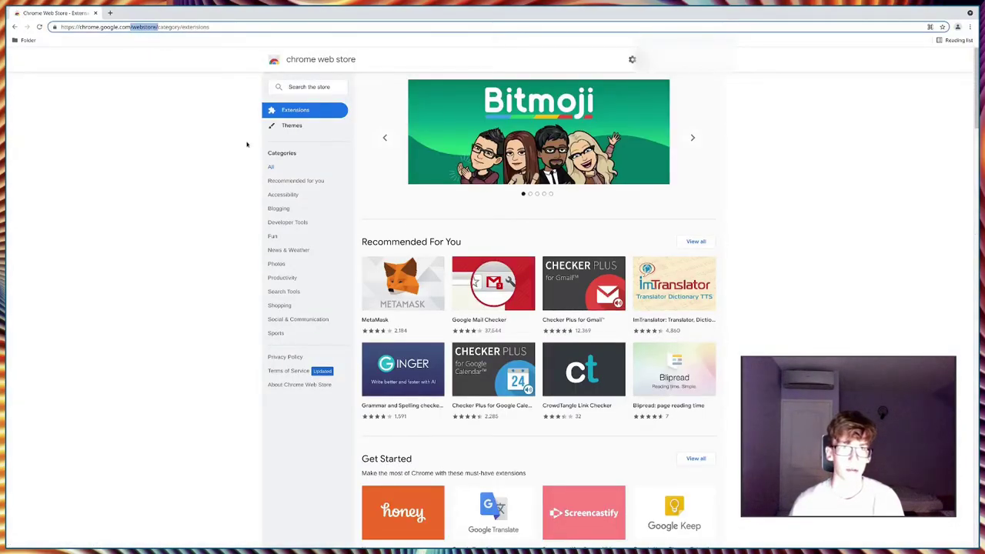
pyautogui.click(134, 231)
pyautogui.click(293, 86)
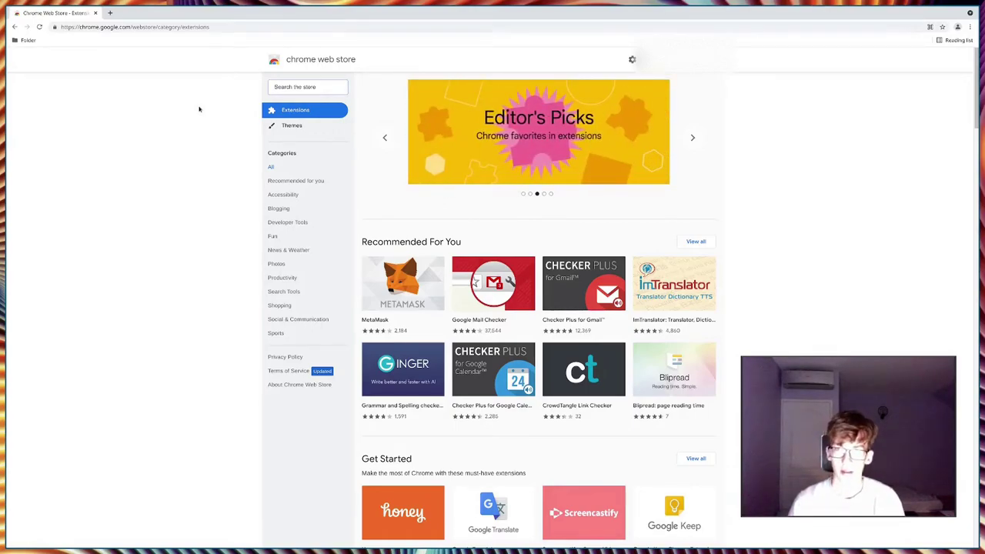
pyautogui.write('qwant')
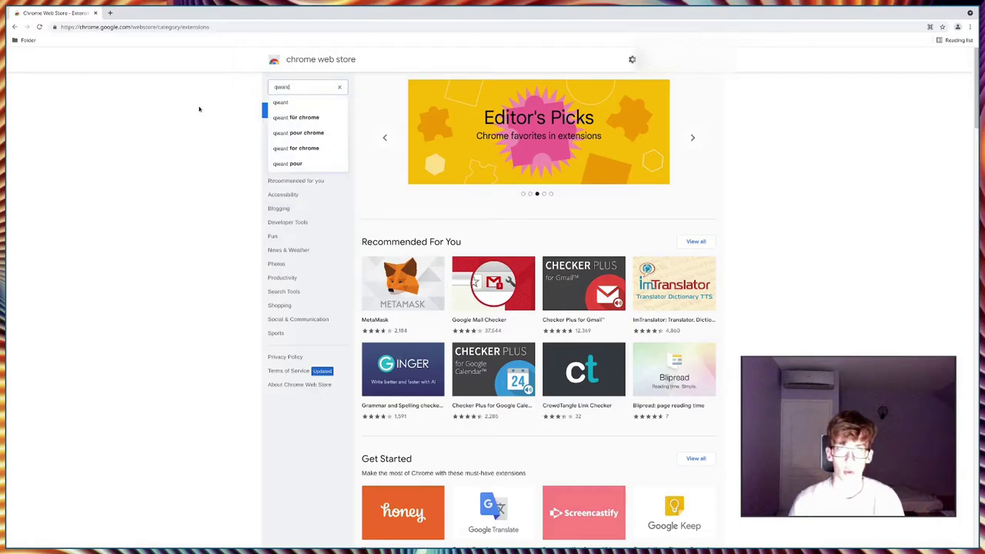
pyautogui.press('Return')
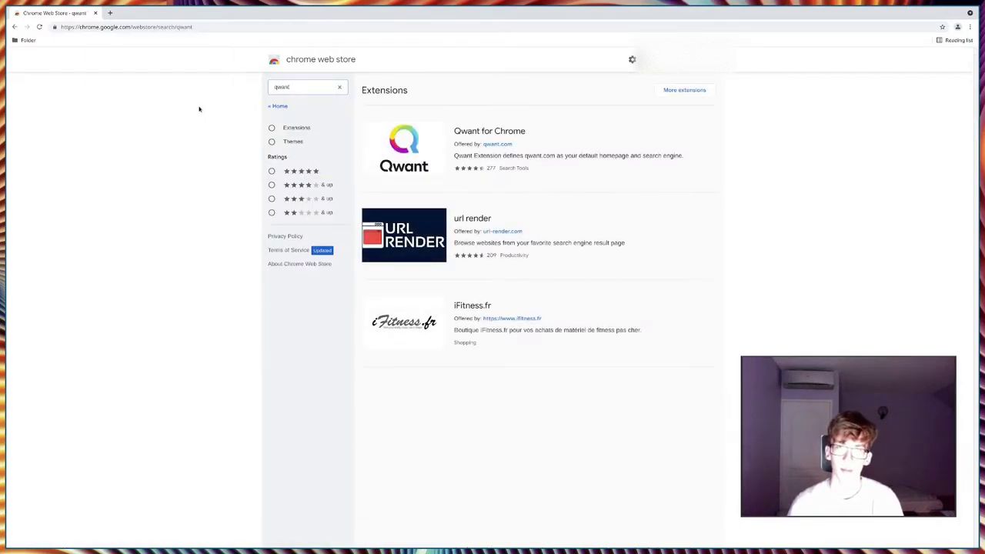
# - Open the "Qwant for Chrome" extension page and look through its overview
pyautogui.click(464, 136)
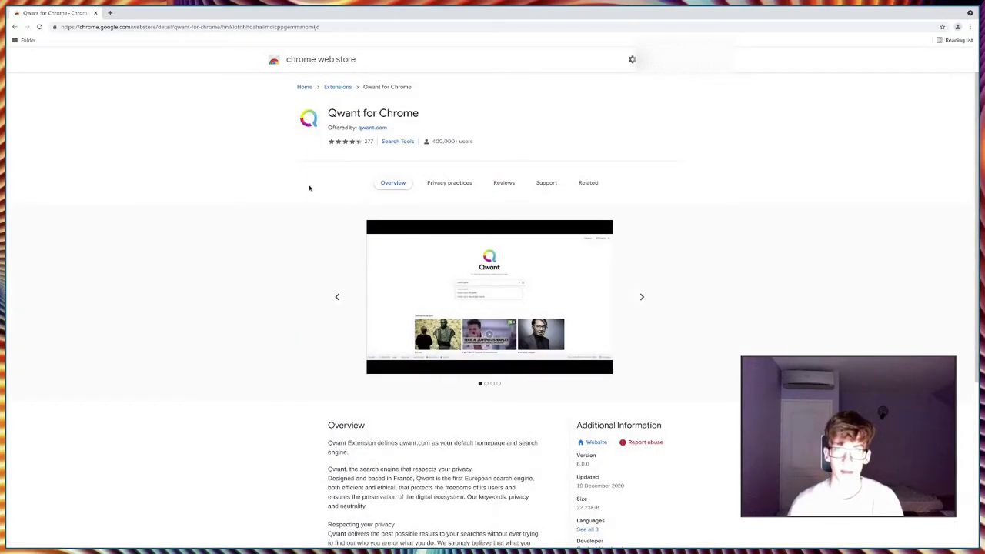
pyautogui.scroll(-3, 310, 187)
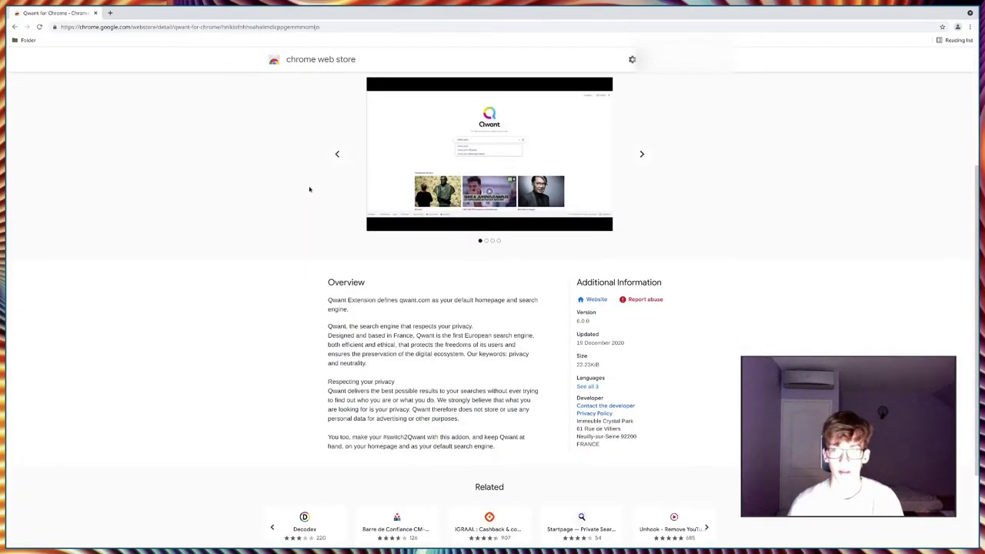
pyautogui.scroll(1, 309, 188)
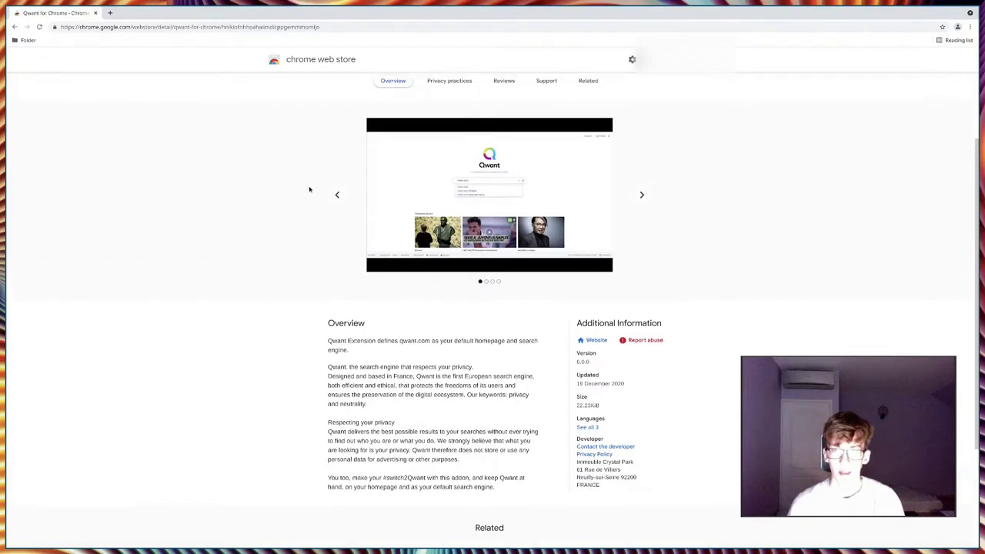
pyautogui.scroll(1, 309, 189)
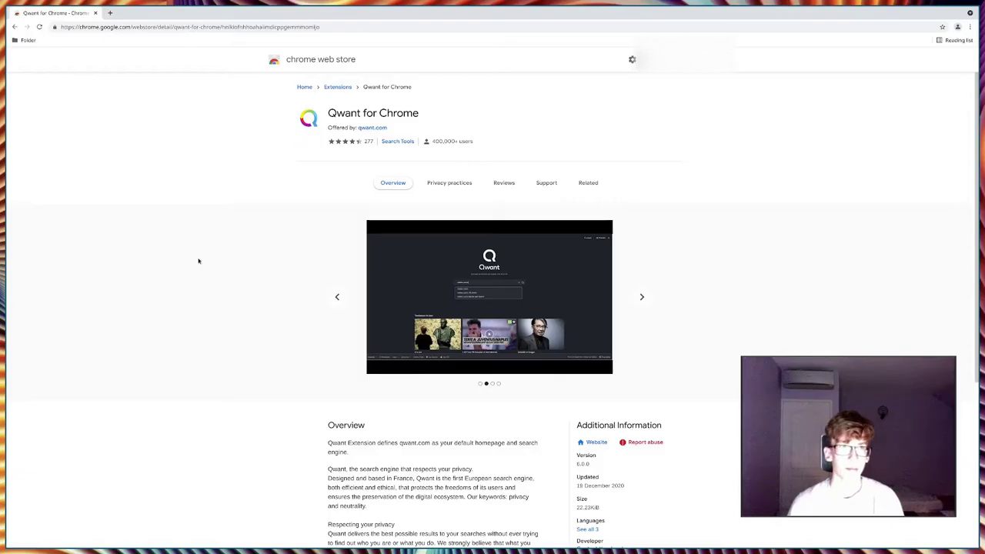
# - Switch to Firefox and add Brave Search as a search engine from the open search.brave.com page
pyautogui.press('super+h')
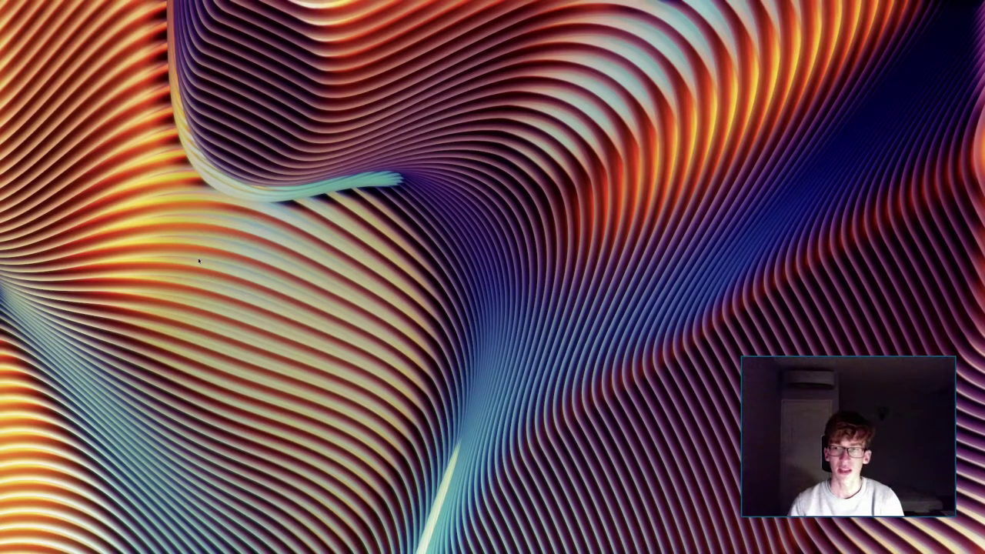
pyautogui.moveTo(841, 460)
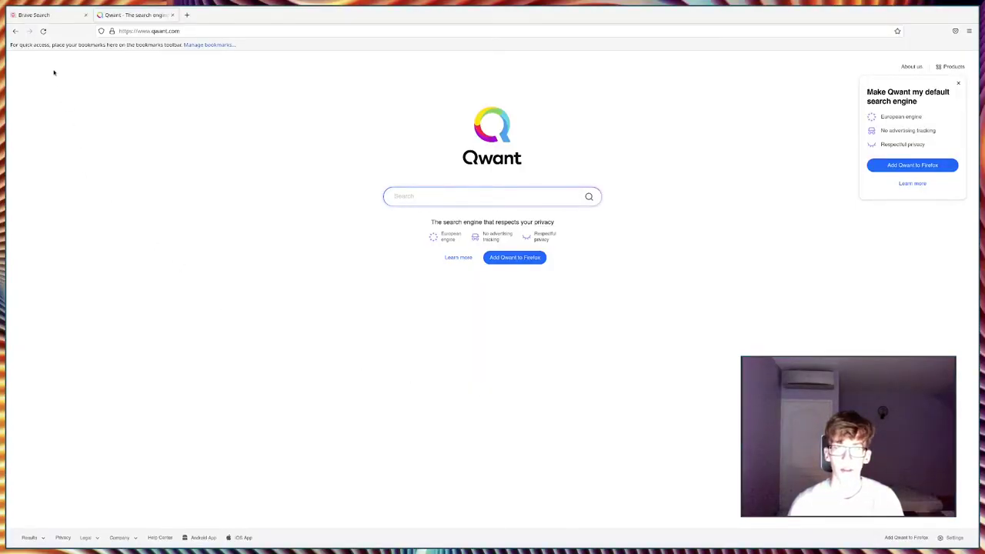
pyautogui.click(36, 16)
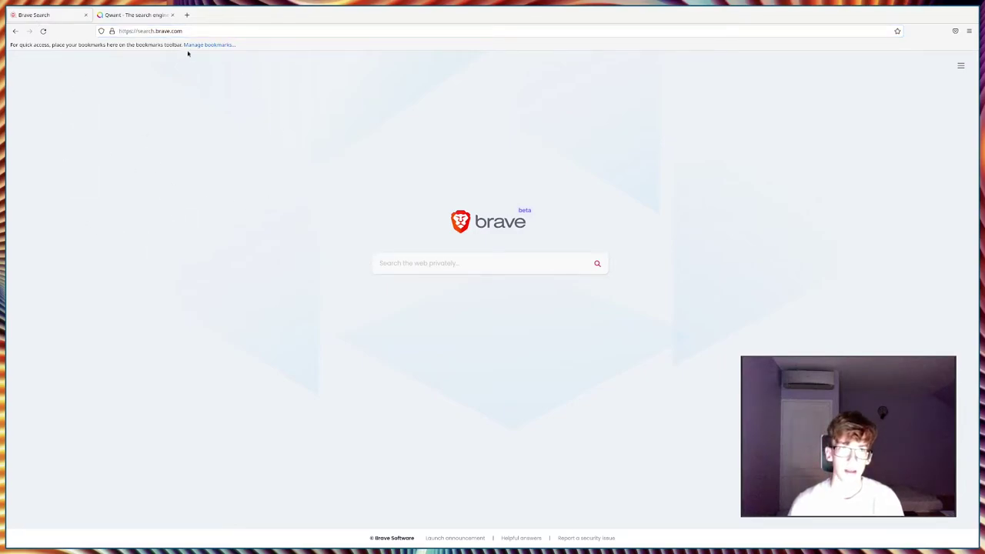
pyautogui.moveTo(183, 31)
pyautogui.mouseDown()
pyautogui.moveTo(139, 31)
pyautogui.moveTo(182, 31)
pyautogui.mouseUp()
pyautogui.click(168, 344)
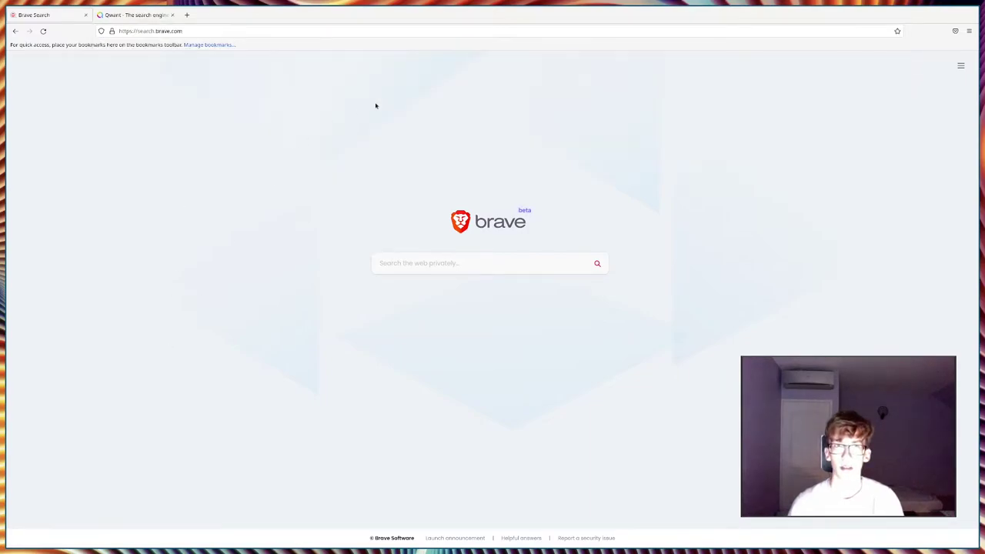
pyautogui.rightClick(531, 31)
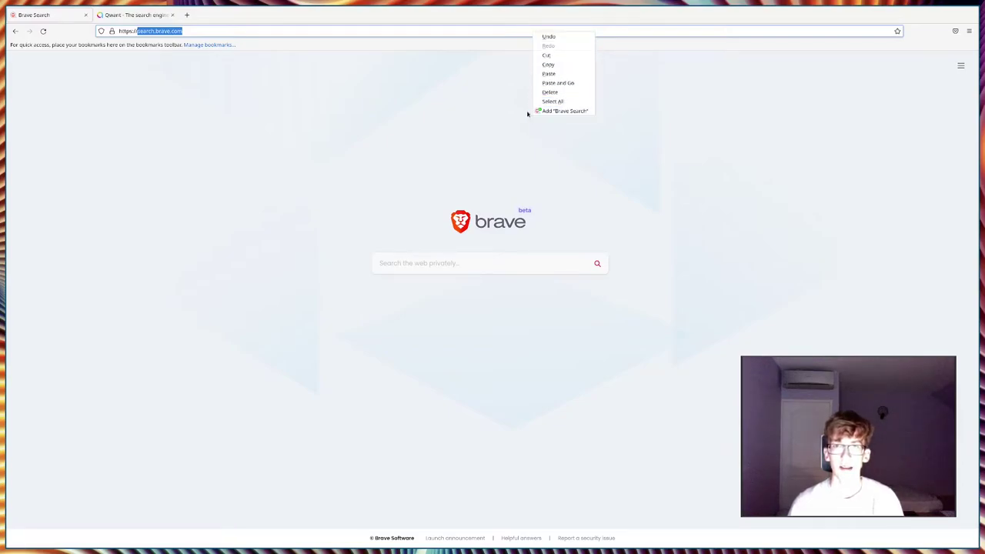
pyautogui.click(571, 112)
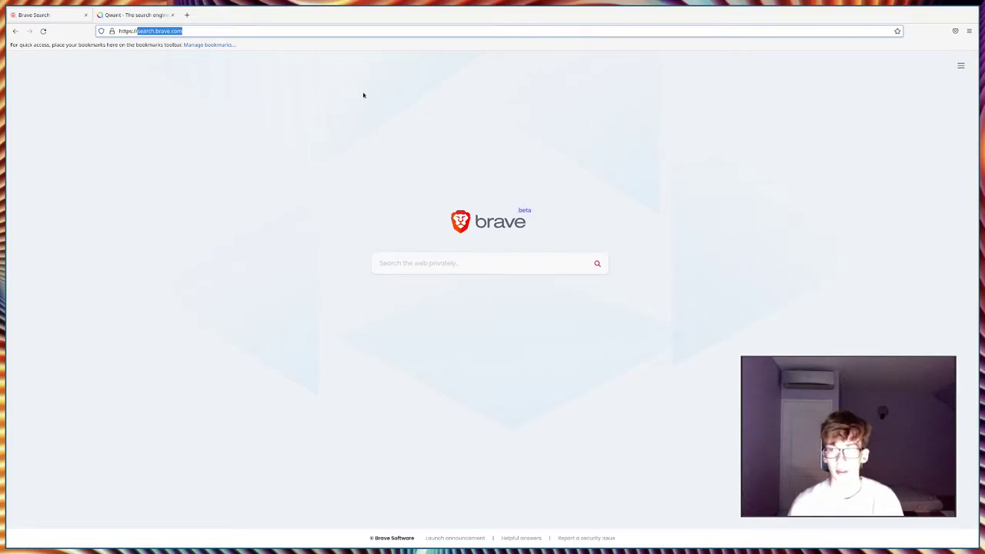
pyautogui.click(244, 74)
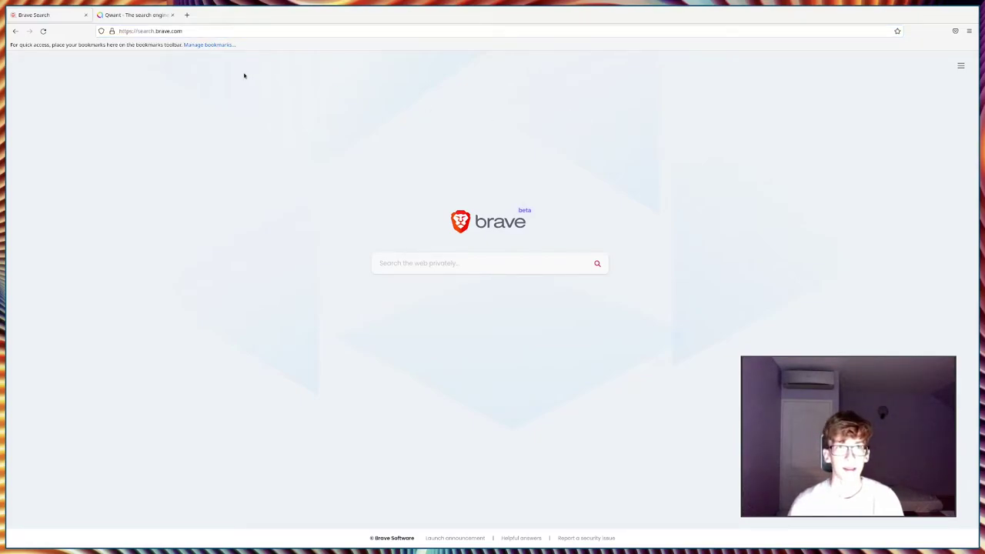
# - Add Qwant as a search engine from the open qwant.com page
pyautogui.click(139, 16)
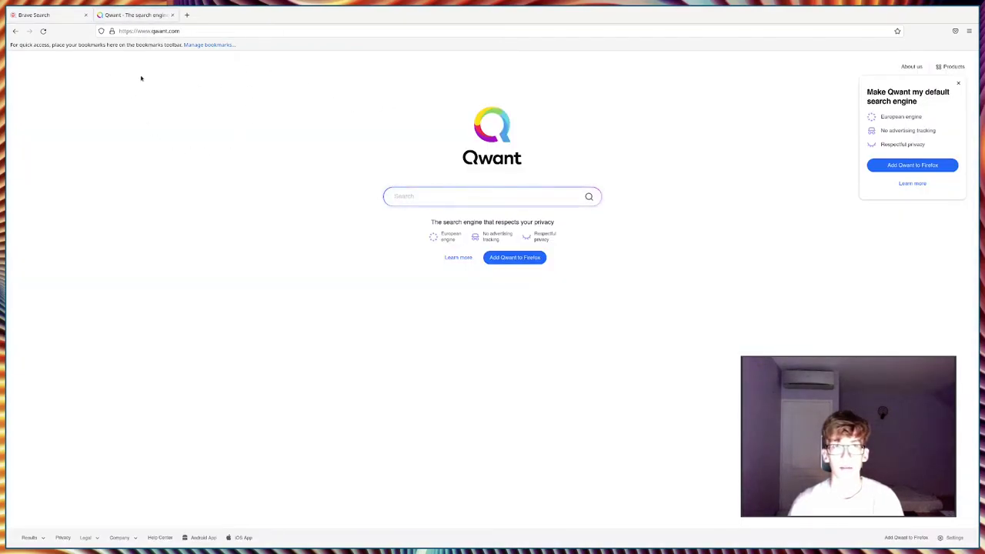
pyautogui.rightClick(188, 31)
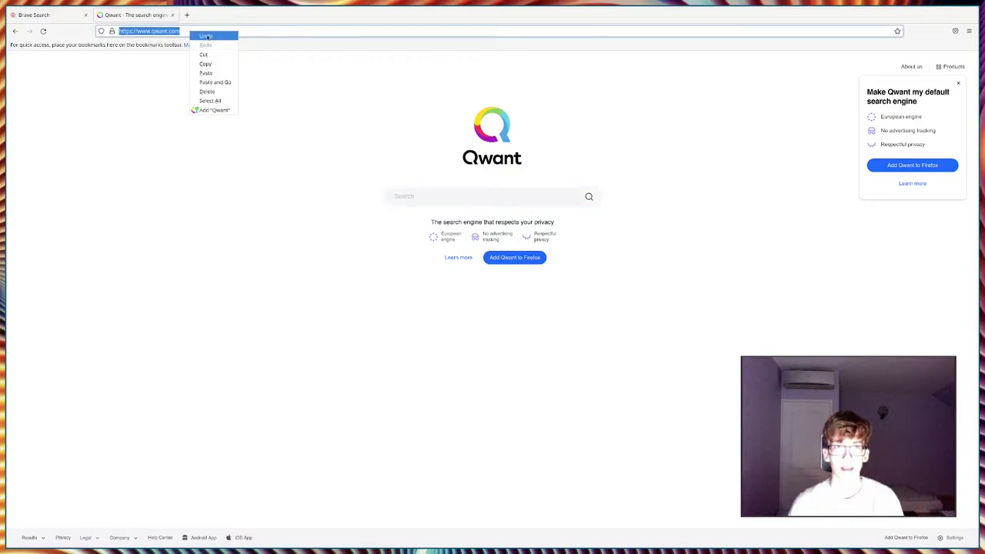
pyautogui.press('Escape')
pyautogui.rightClick(179, 30)
# - Open searx.info in a new tab and add it as a search engine
pyautogui.click(187, 15)
pyautogui.write('searx')
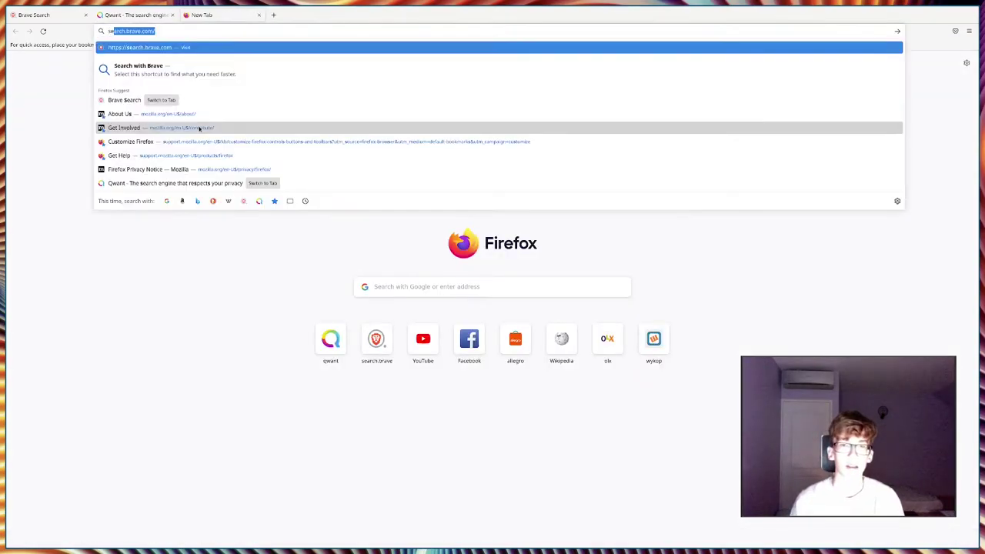
pyautogui.write('.info')
pyautogui.press('Return')
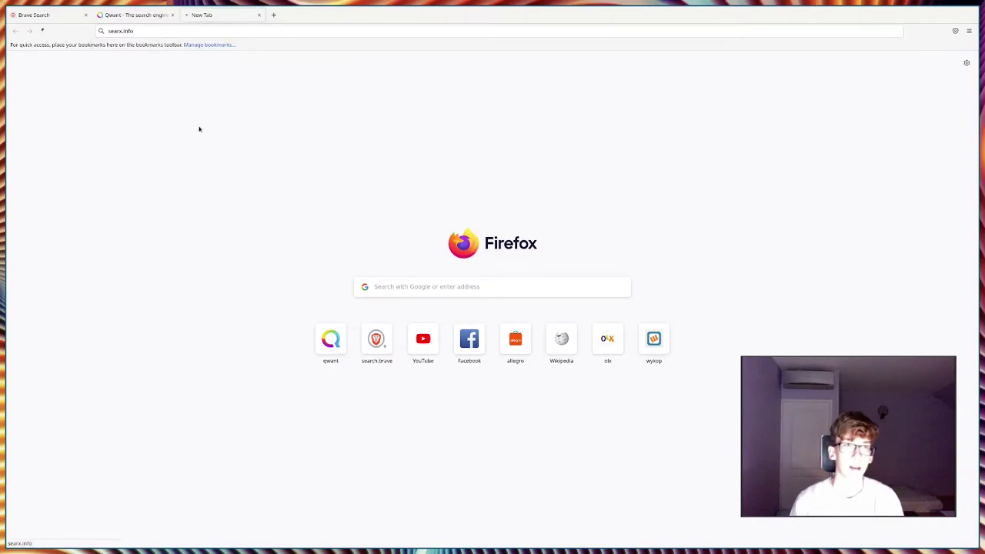
pyautogui.rightClick(174, 31)
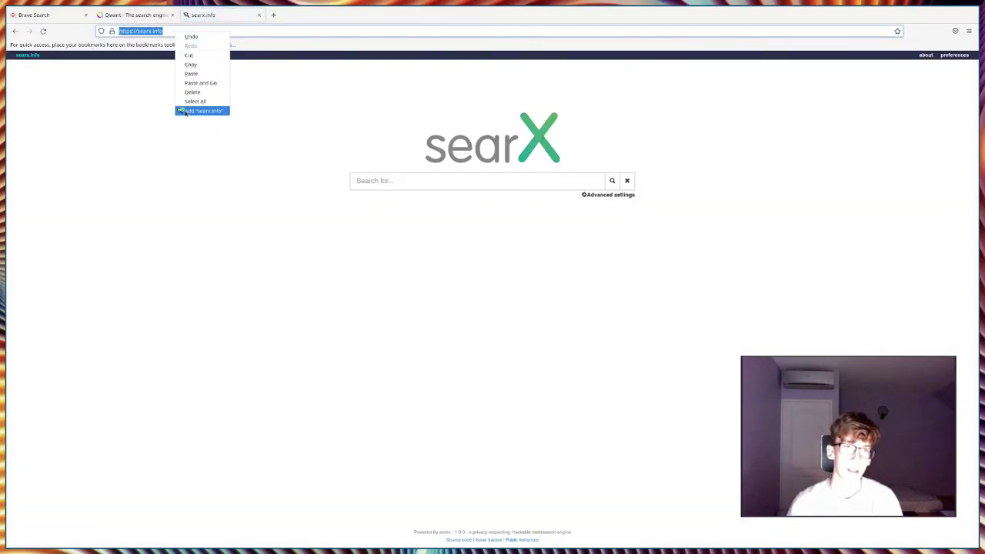
pyautogui.click(190, 112)
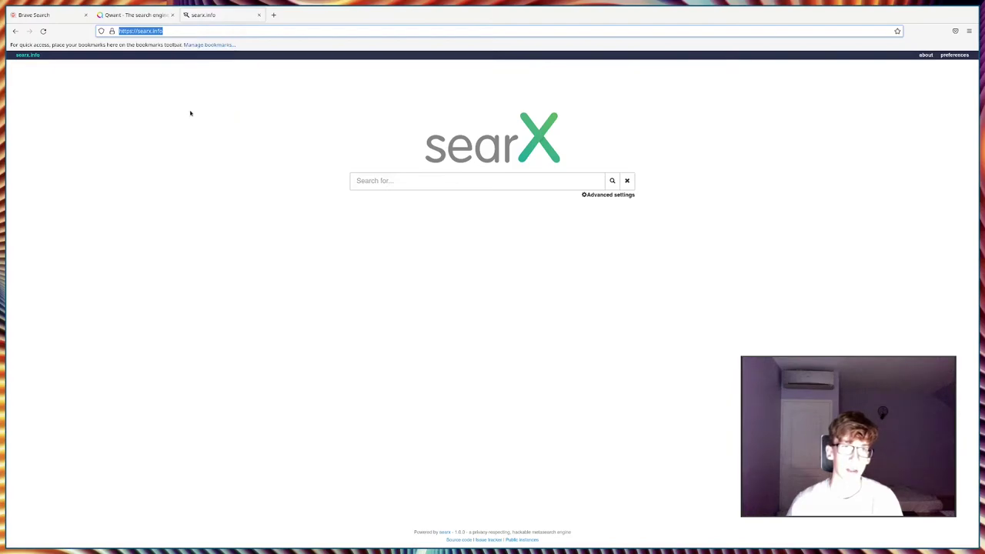
# - Find the "search engine" options in the browser settings and set the default search engine to searx.info
pyautogui.click(969, 32)
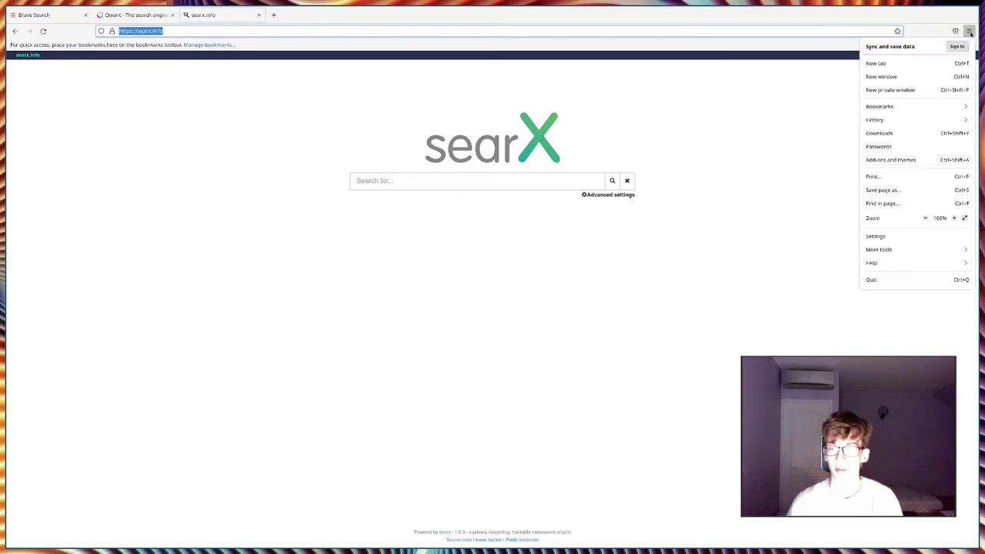
pyautogui.click(888, 237)
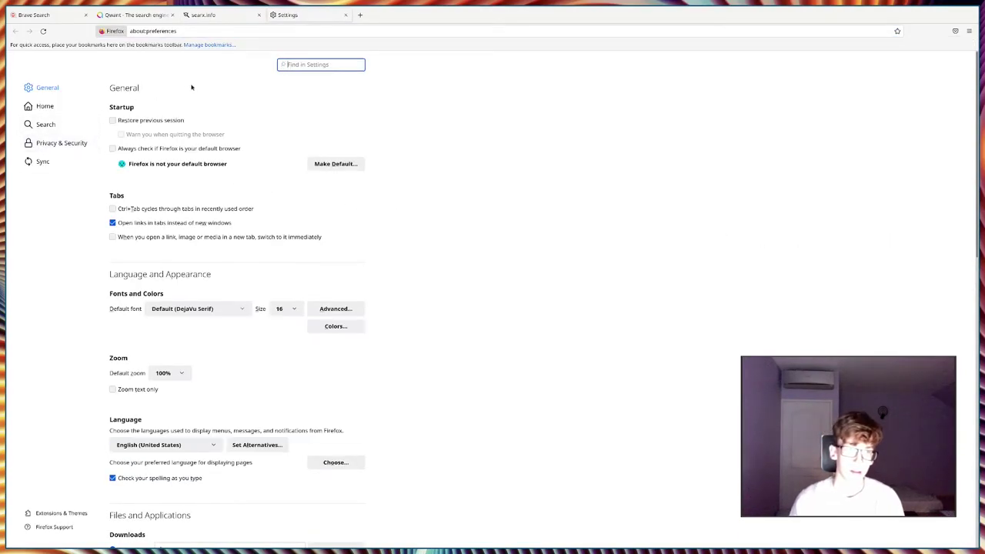
pyautogui.write('search')
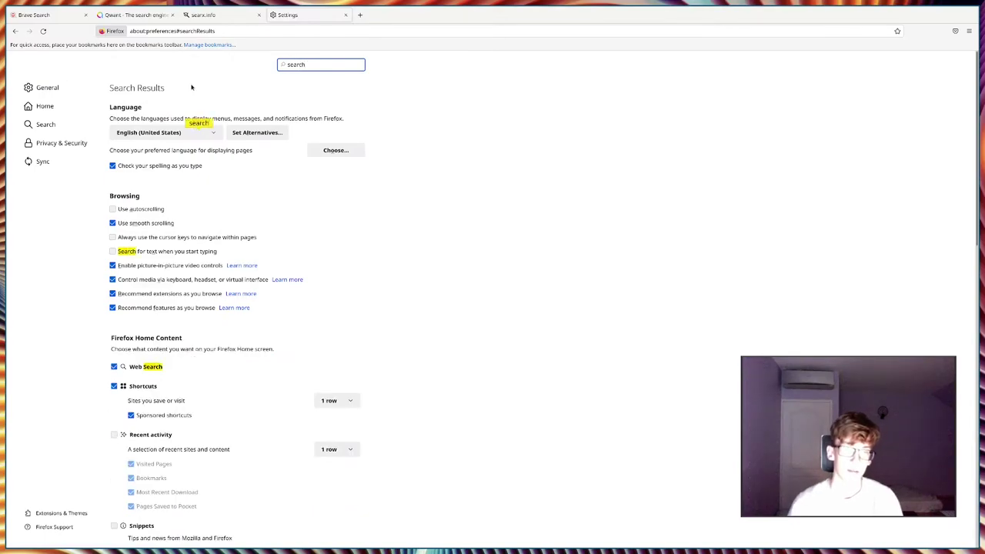
pyautogui.write(' engin')
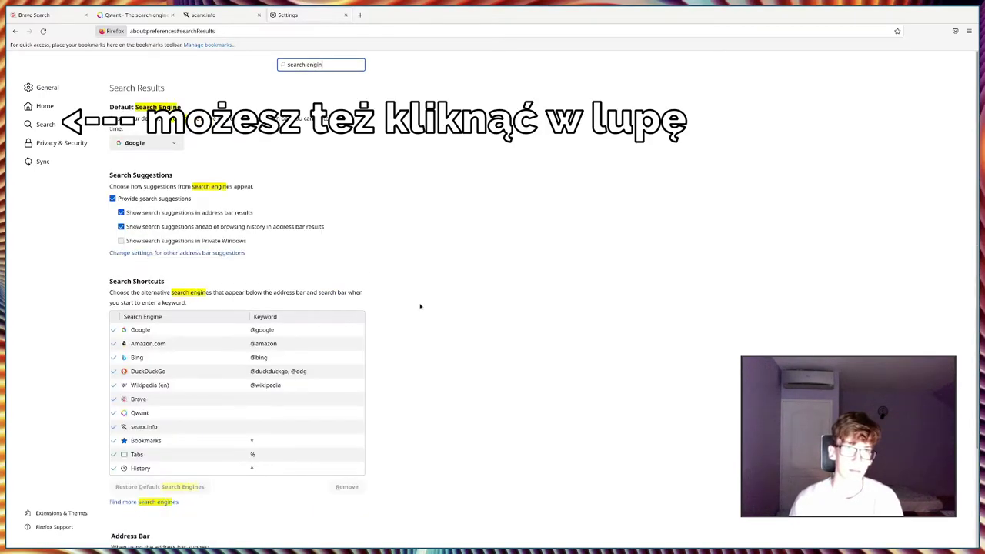
pyautogui.press('Escape')
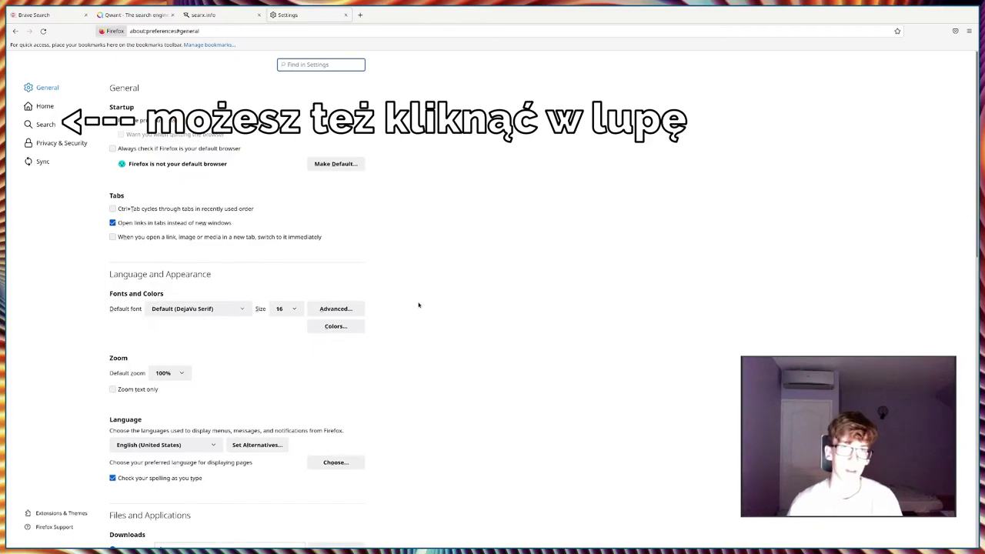
pyautogui.write('search engine')
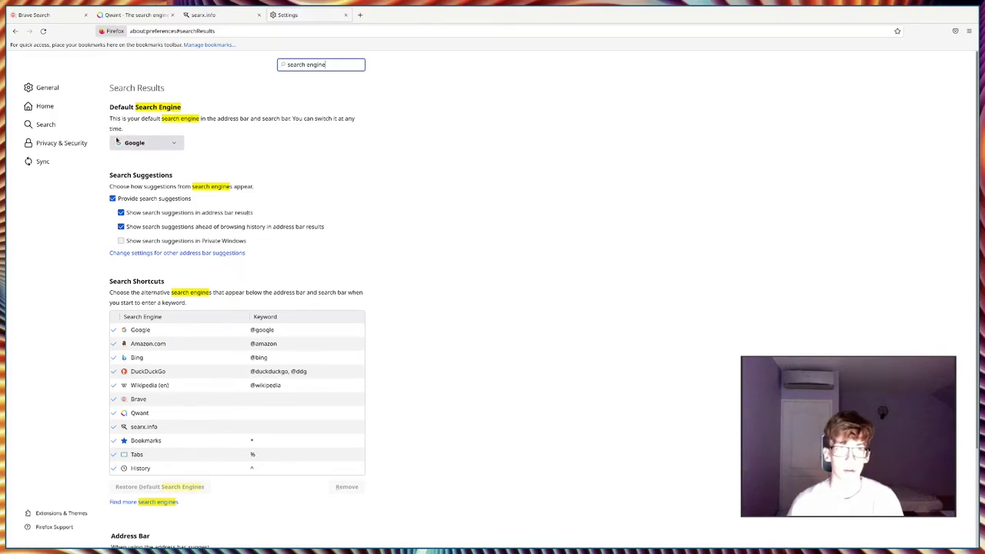
pyautogui.click(118, 141)
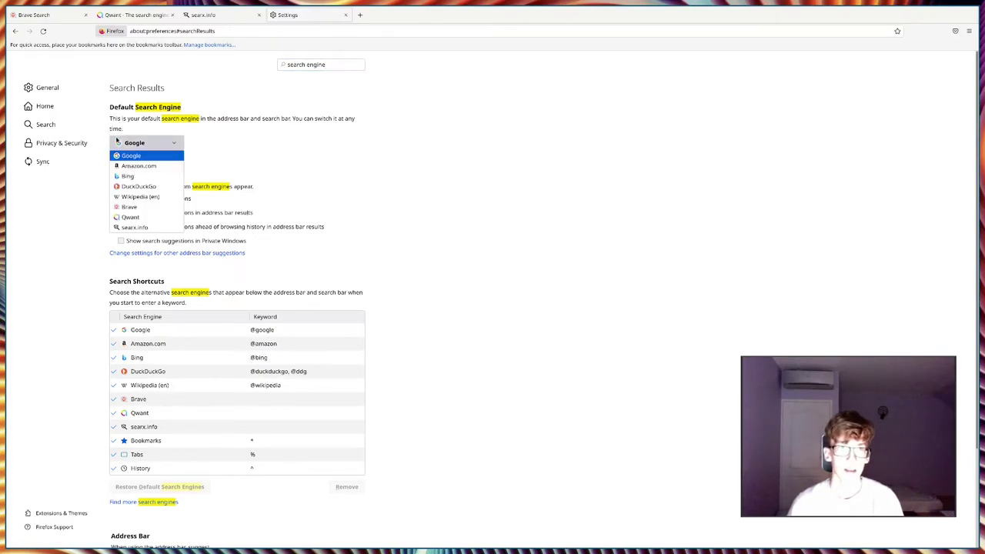
pyautogui.click(117, 227)
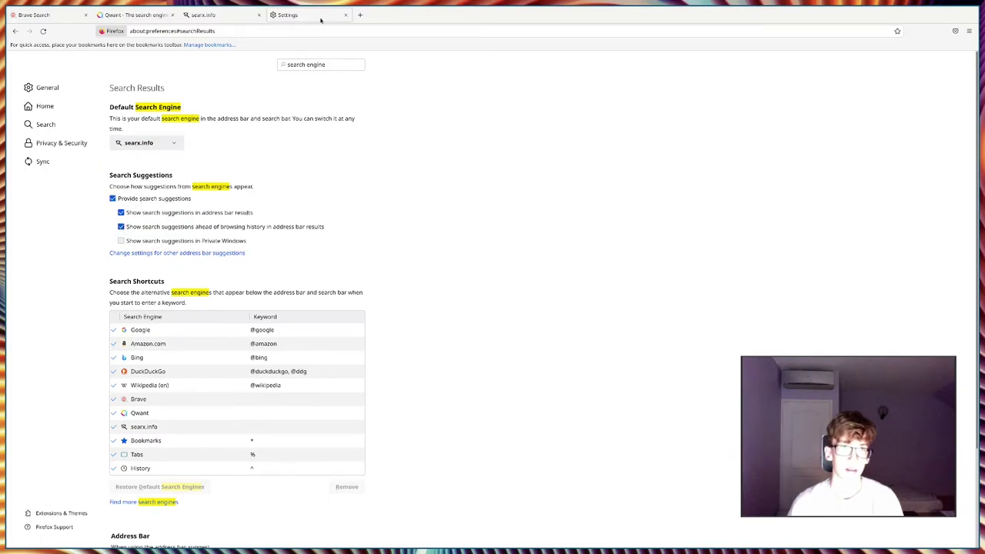
# - Close the settings along with the searx.info, Qwant and Brave Search tabs, leaving an empty new tab
pyautogui.click(345, 15)
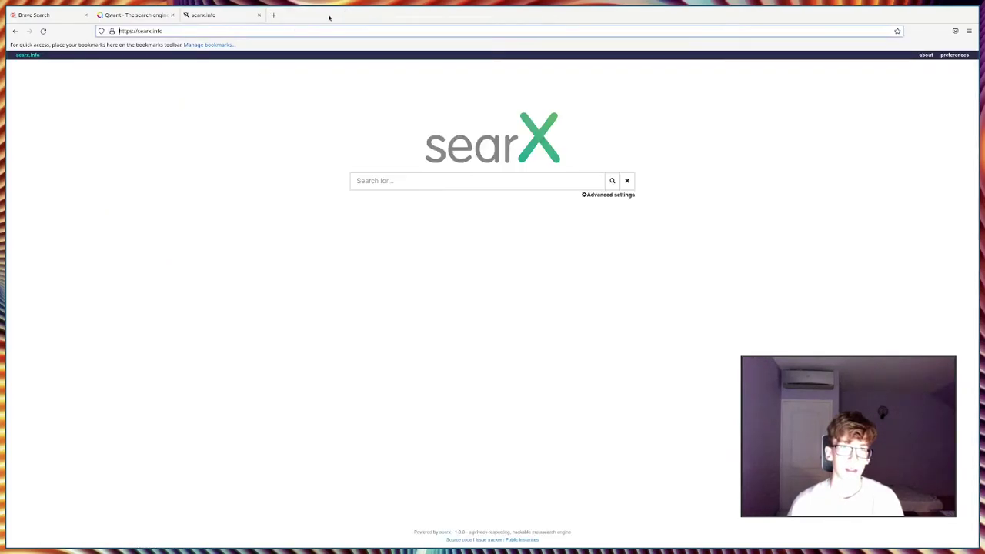
pyautogui.click(286, 30)
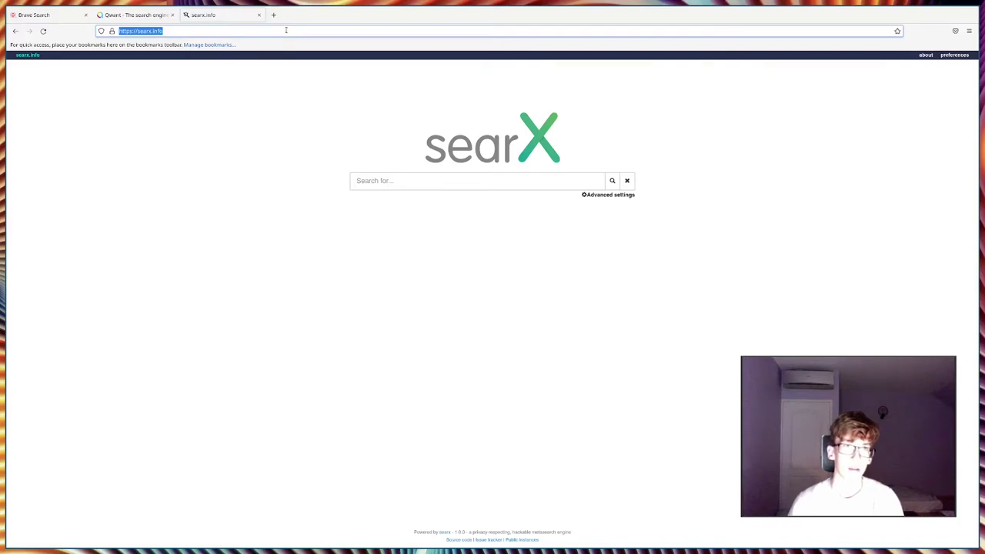
pyautogui.click(259, 15)
pyautogui.click(172, 14)
pyautogui.click(101, 15)
pyautogui.click(86, 14)
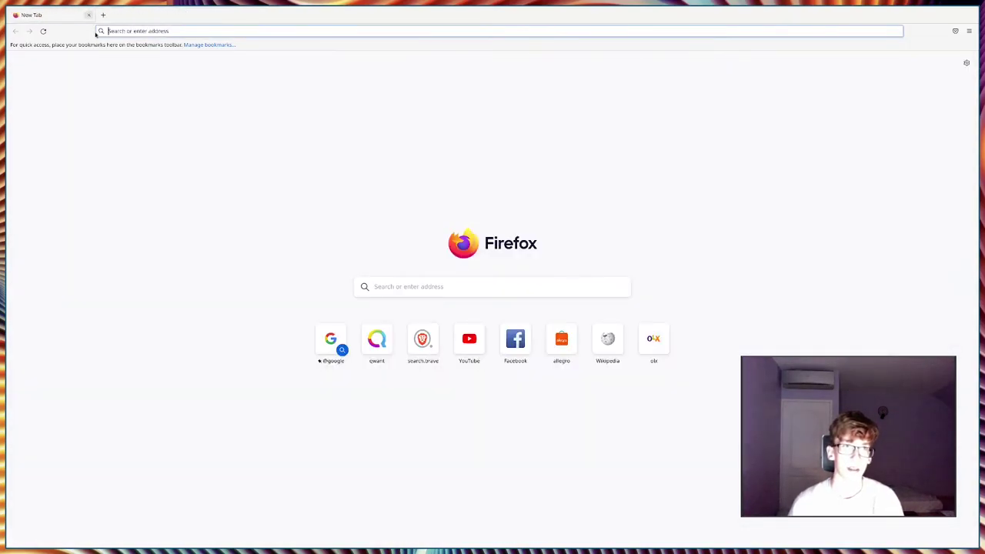
# - Test the default engine by searching for "wyszukiwarka" from the address bar and look through the results
pyautogui.write('wyszukiwarka')
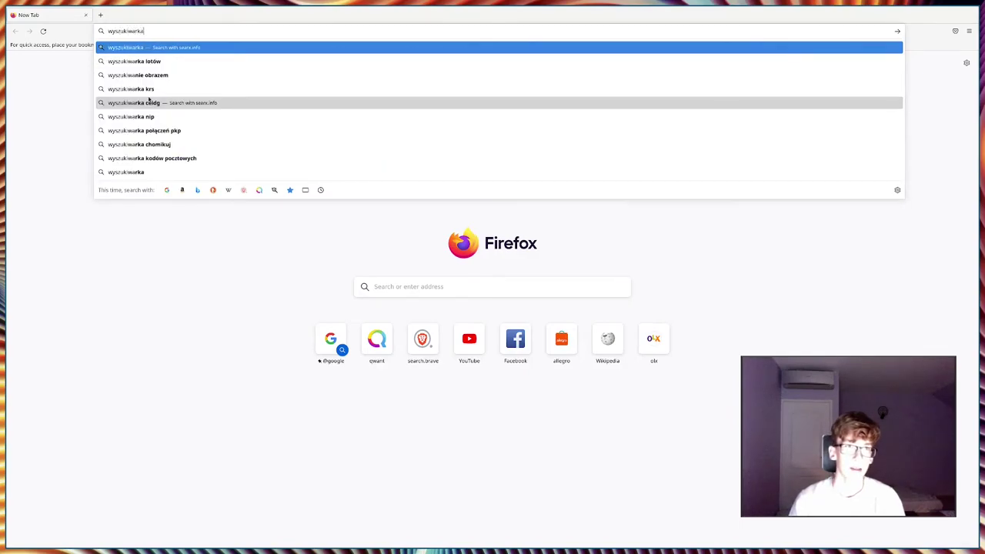
pyautogui.press('Return')
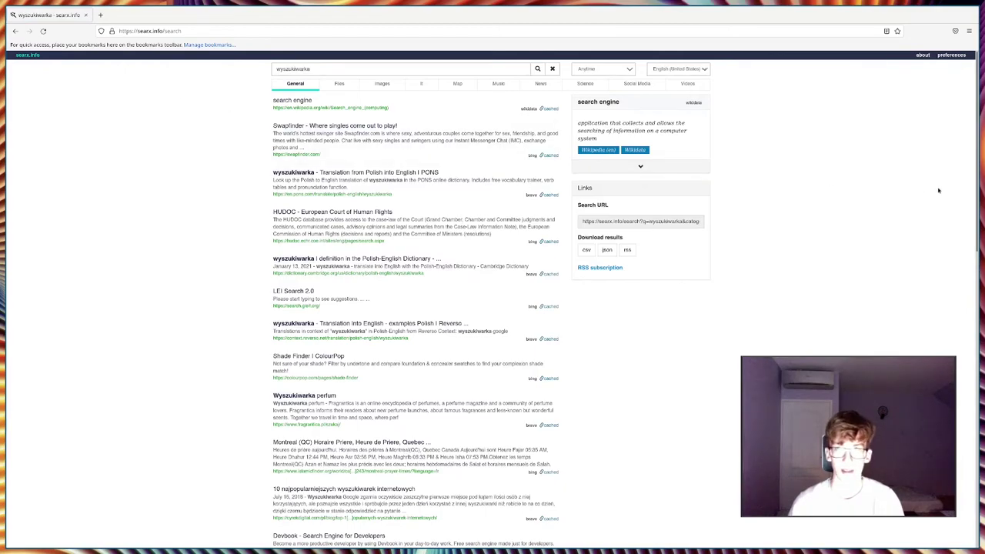
pyautogui.moveTo(982, 115); pyautogui.dragTo(926, 352)
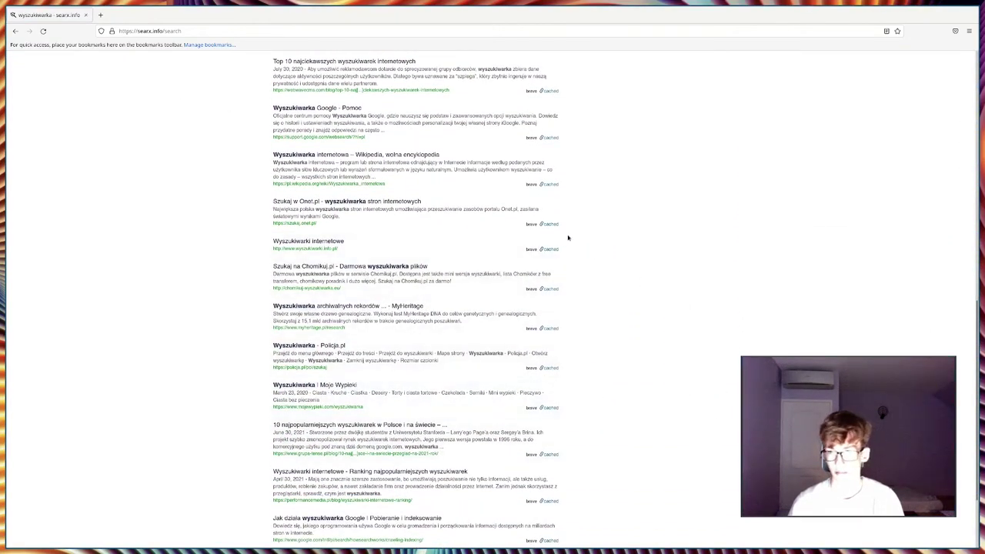
pyautogui.scroll(3, 569, 238)
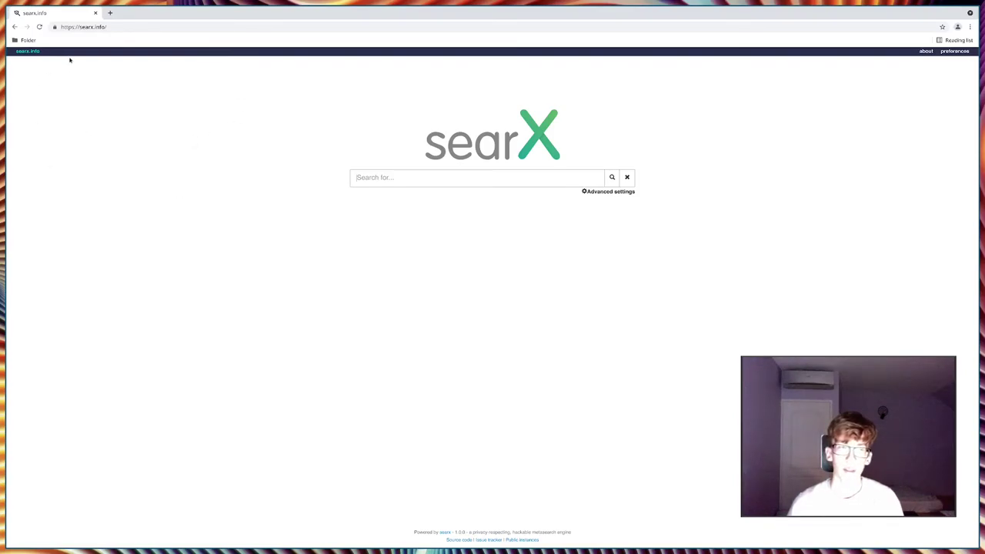
# - Switch to searx.info in Chromium, allow all engines in the general category of its preferences, and save
pyautogui.click(961, 53)
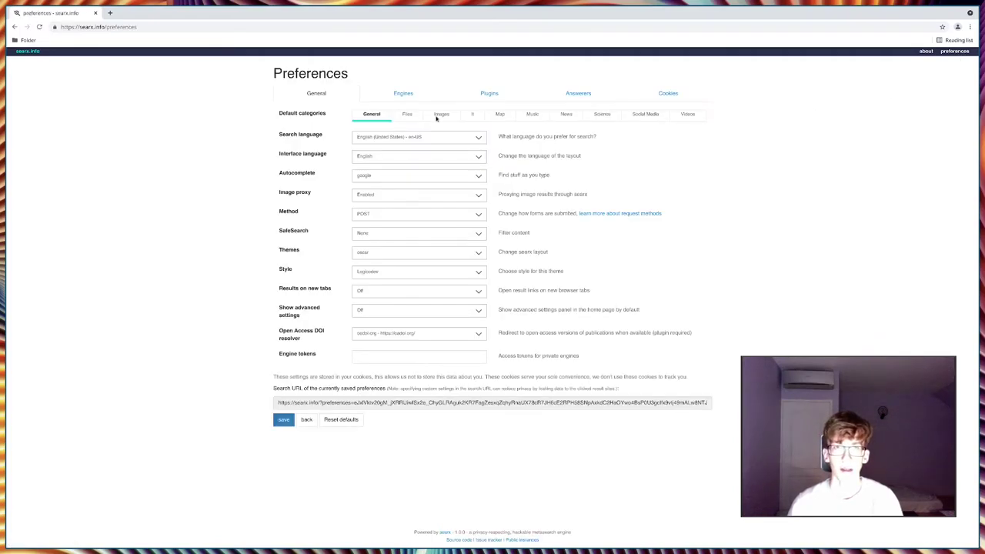
pyautogui.click(400, 94)
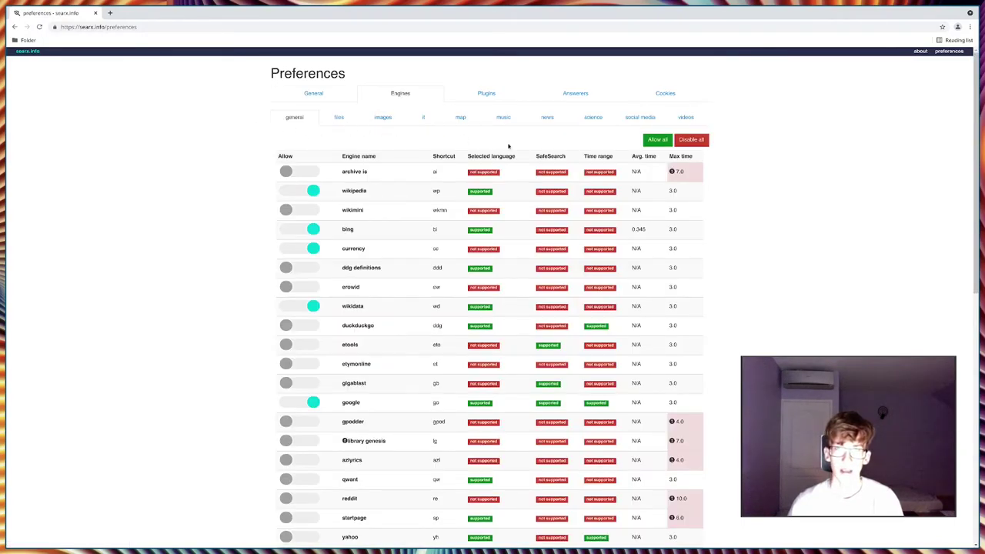
pyautogui.click(656, 140)
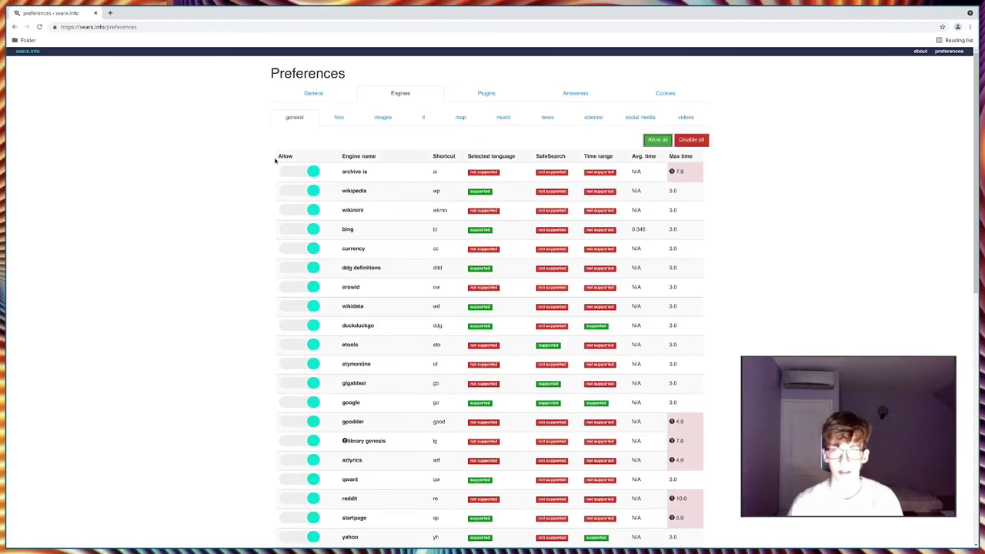
pyautogui.moveTo(976, 96); pyautogui.dragTo(955, 419)
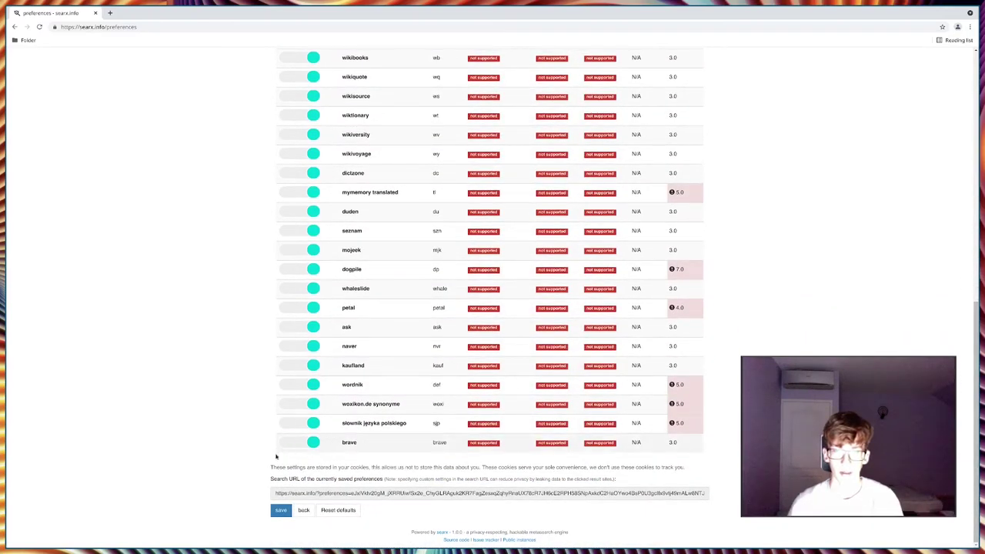
pyautogui.click(279, 510)
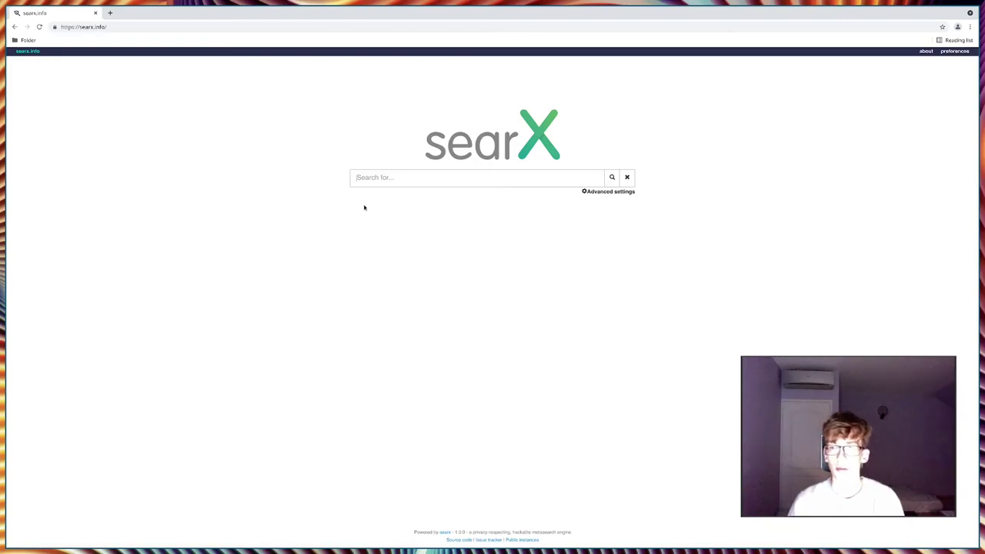
# - Search searx.info for "wyszukiwarka" and look through the results and the engines they come from
pyautogui.write('wyszukiwarka')
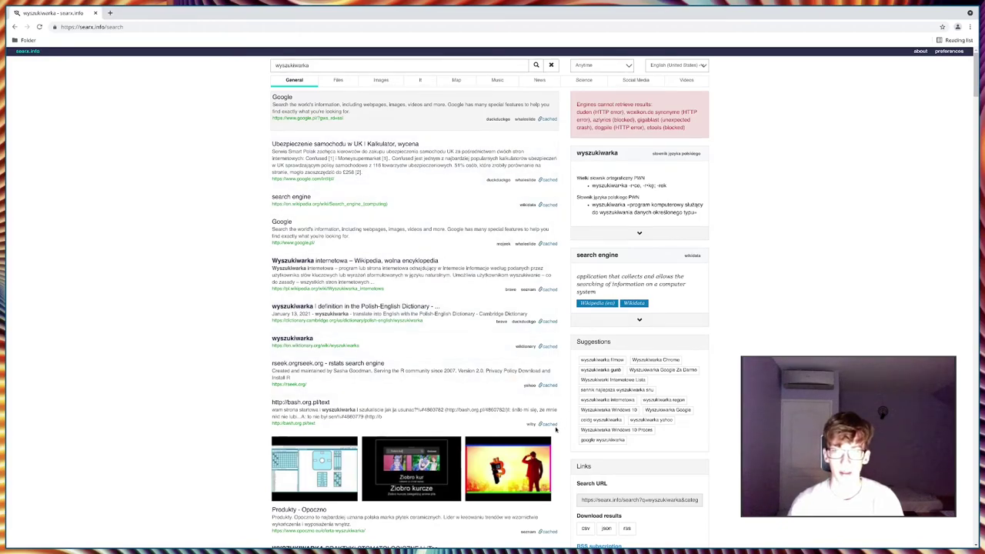
pyautogui.scroll(-1, 537, 457)
pyautogui.scroll(-6, 536, 457)
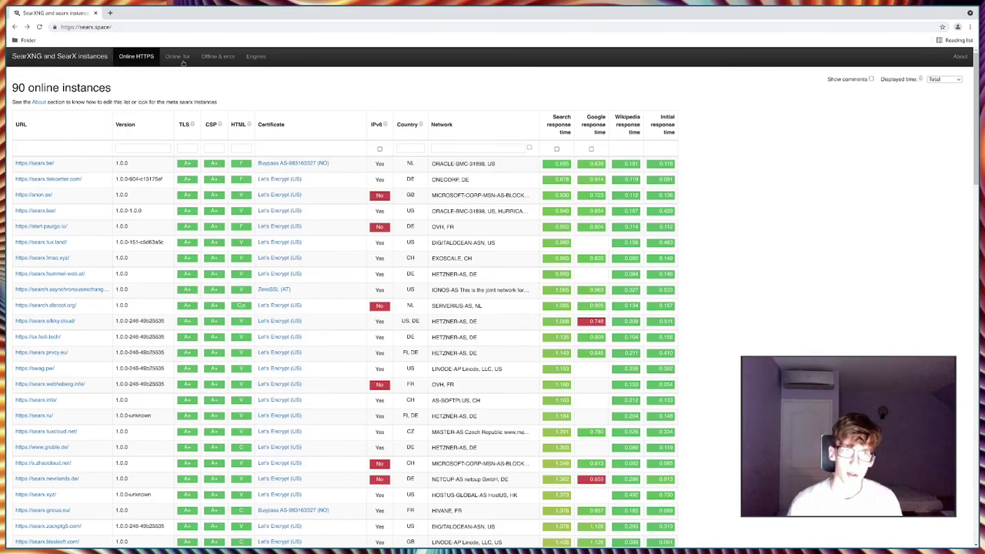
# - Look through the list of online HTTPS instances on searx.space and visit searx.tux.land followed by searx.be
pyautogui.scroll(-2, 334, 130)
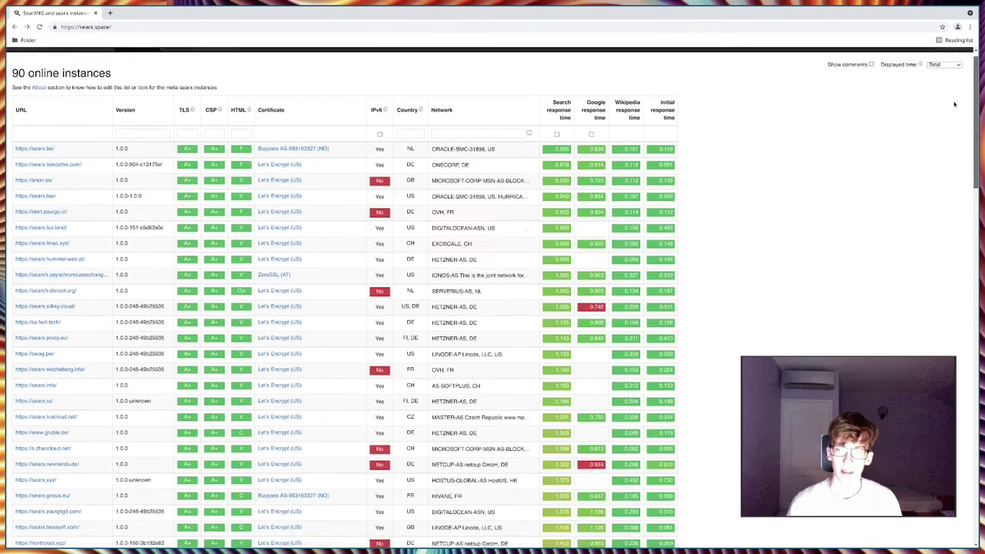
pyautogui.scroll(-4, 95, 138)
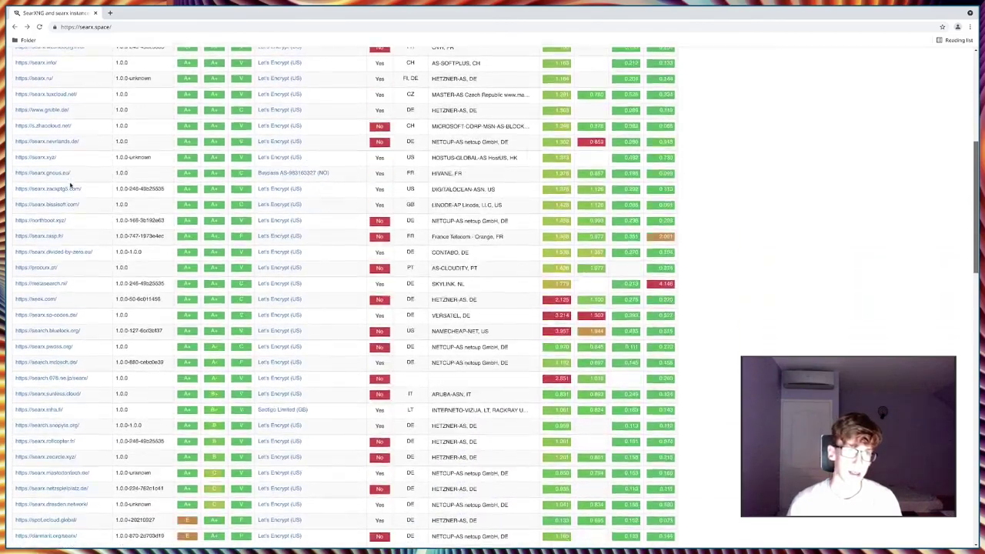
pyautogui.moveTo(484, 243)
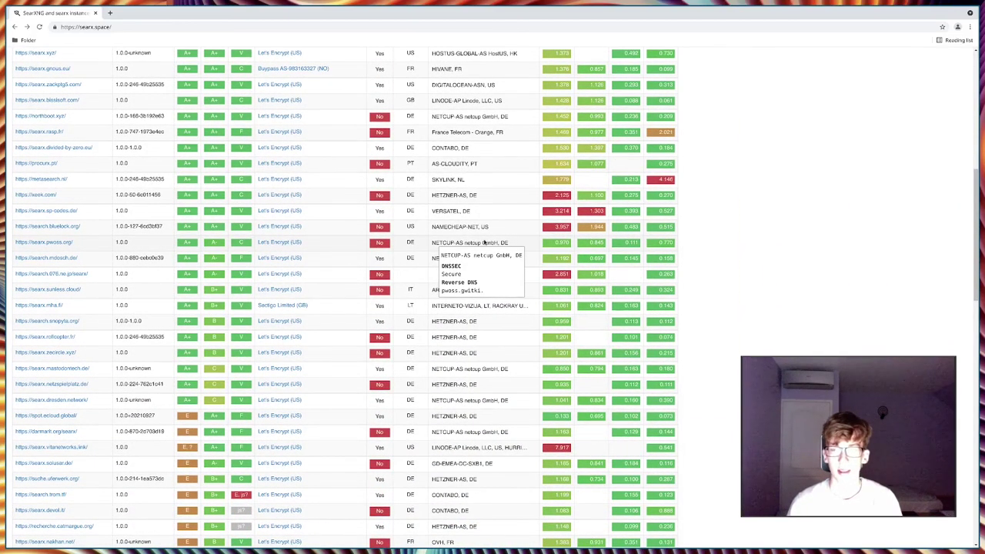
pyautogui.scroll(6, 484, 242)
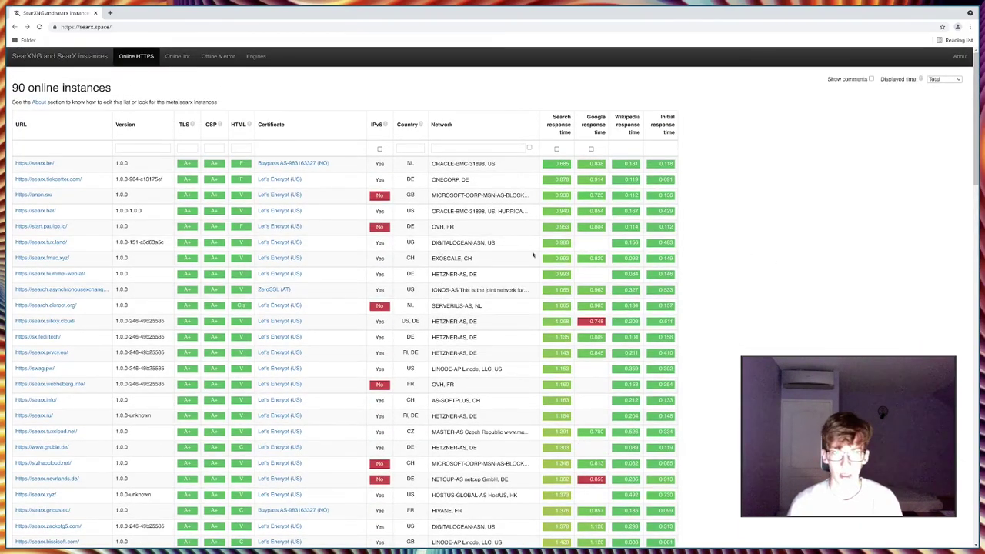
pyautogui.click(49, 243)
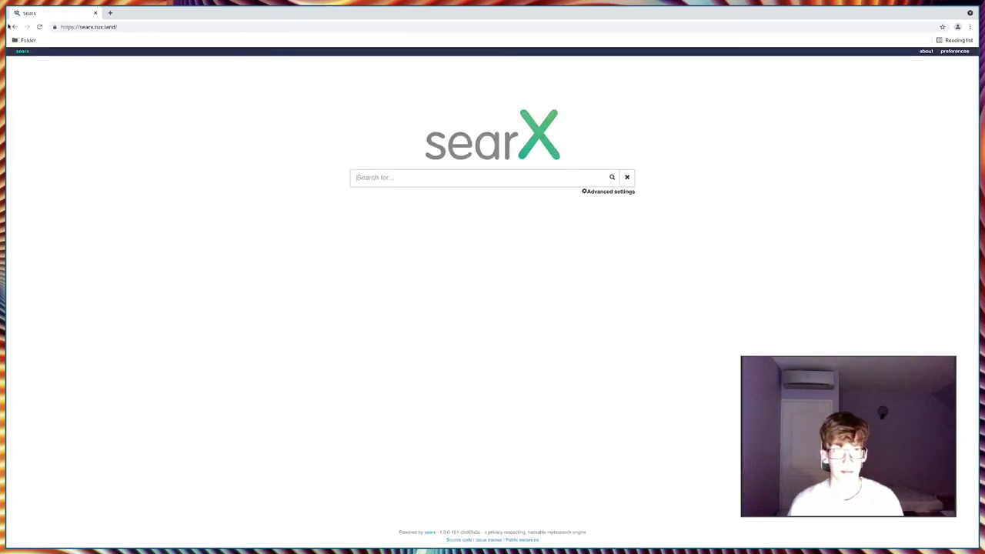
pyautogui.click(14, 26)
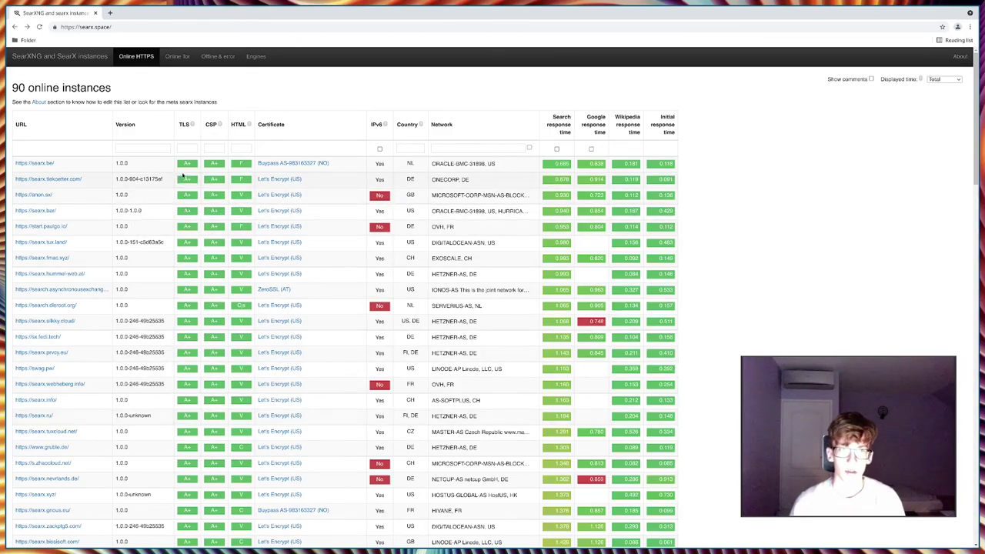
pyautogui.click(33, 163)
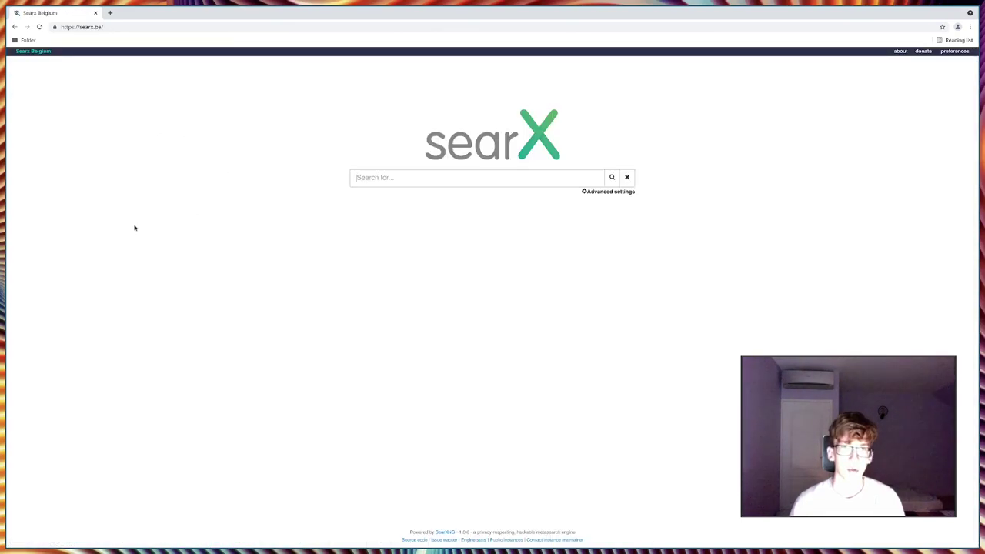